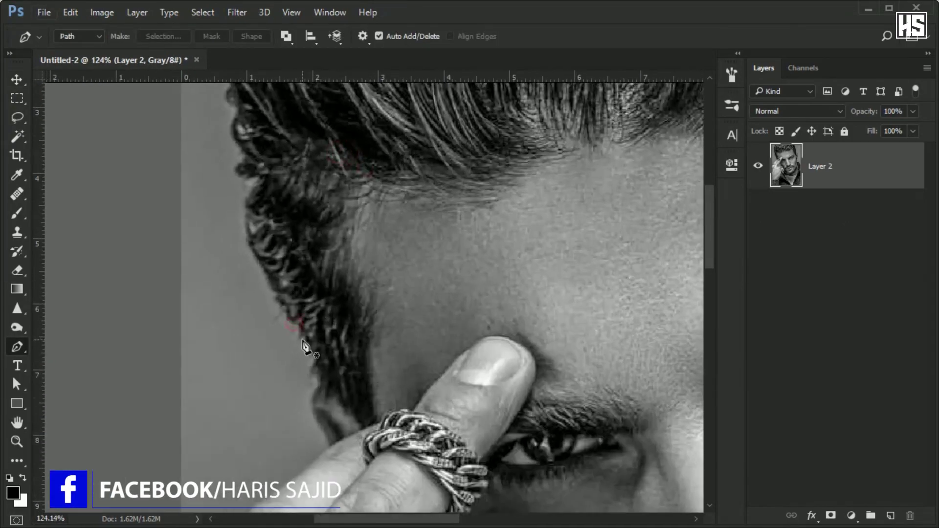
Place Pen anchors along the edge of the man's hair.
click(243, 223)
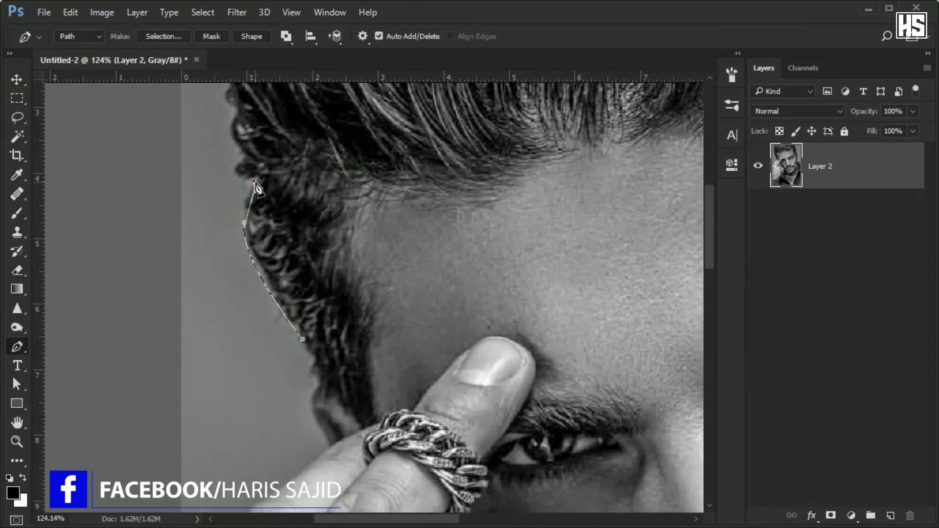
click(254, 182)
click(233, 175)
click(247, 160)
scroll(240, 181, up, 3)
scroll(246, 247, up, 4)
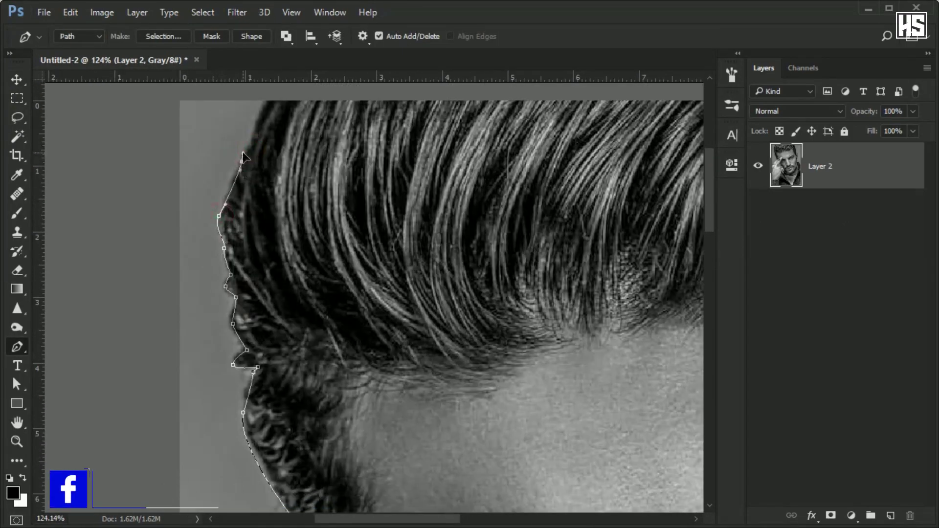
scroll(434, 163, up, 2)
scroll(346, 311, down, 3)
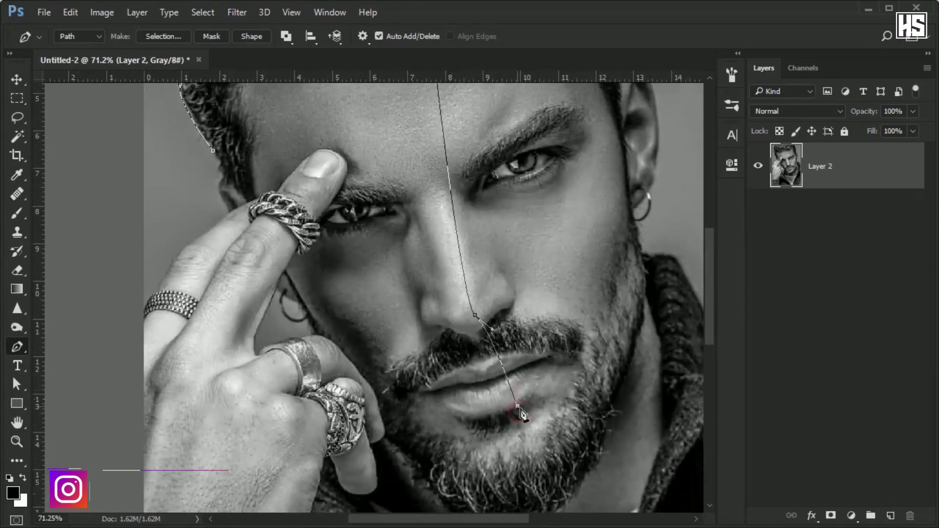
scroll(162, 408, up, 4)
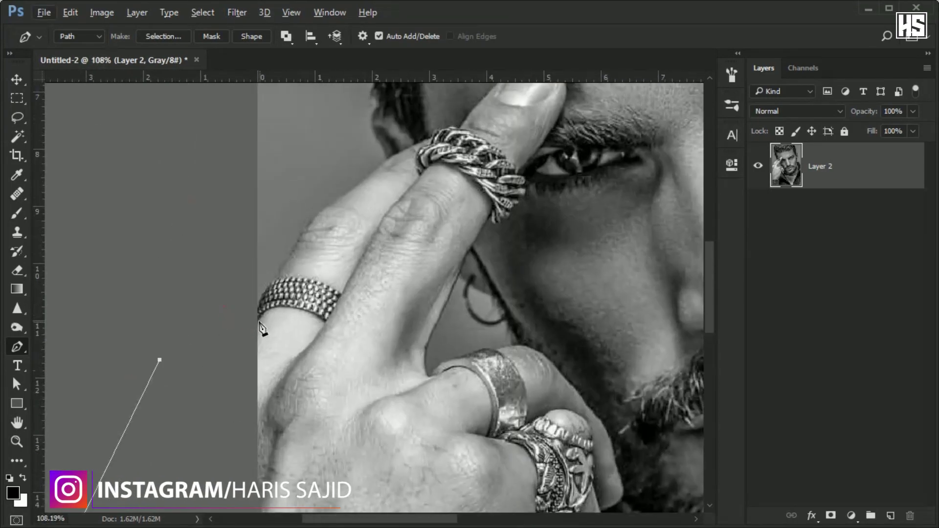
scroll(261, 331, up, 2)
Trace the path up the finger edge, with a curved anchor at the hair, and close it.
click(288, 311)
click(367, 255)
drag(374, 255, 358, 382)
click(390, 350)
click(363, 298)
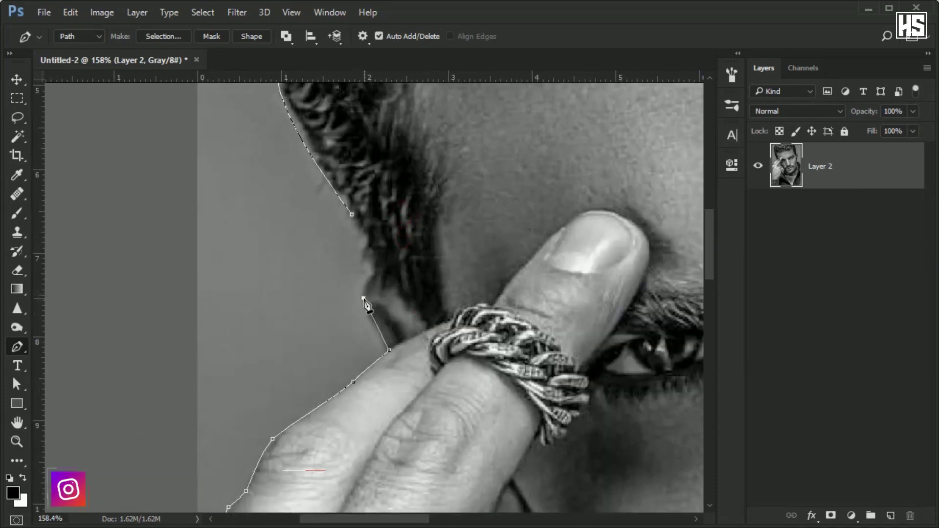
click(352, 215)
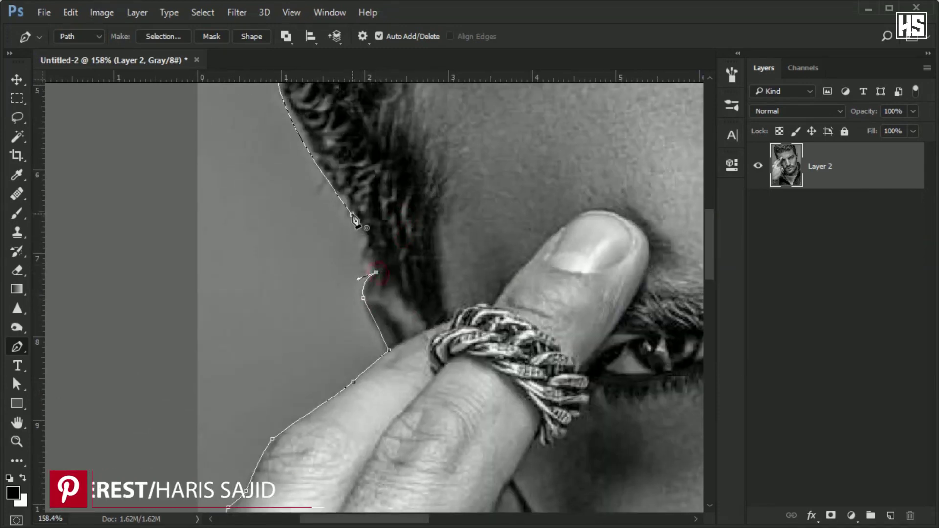
Turn the closed path into a selection and use it as the portrait's layer mask.
right_click(433, 239)
click(497, 307)
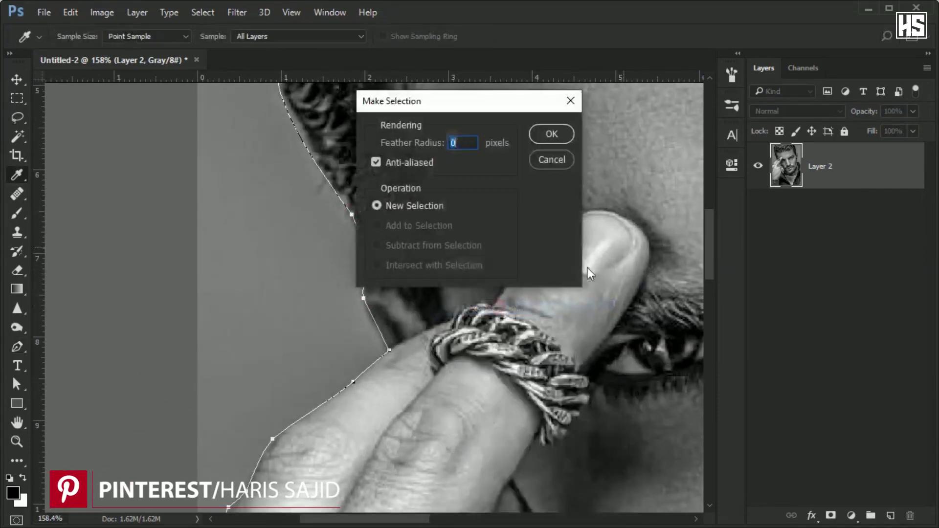
click(562, 140)
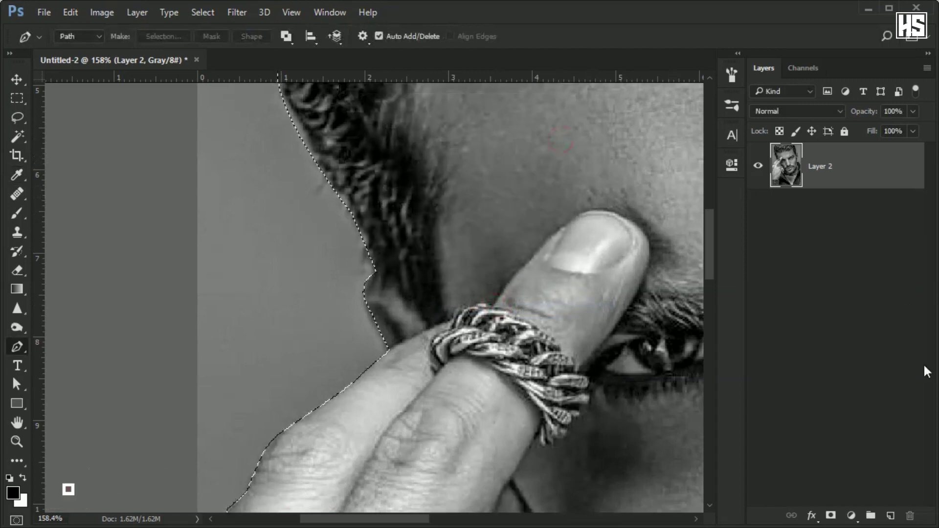
click(832, 516)
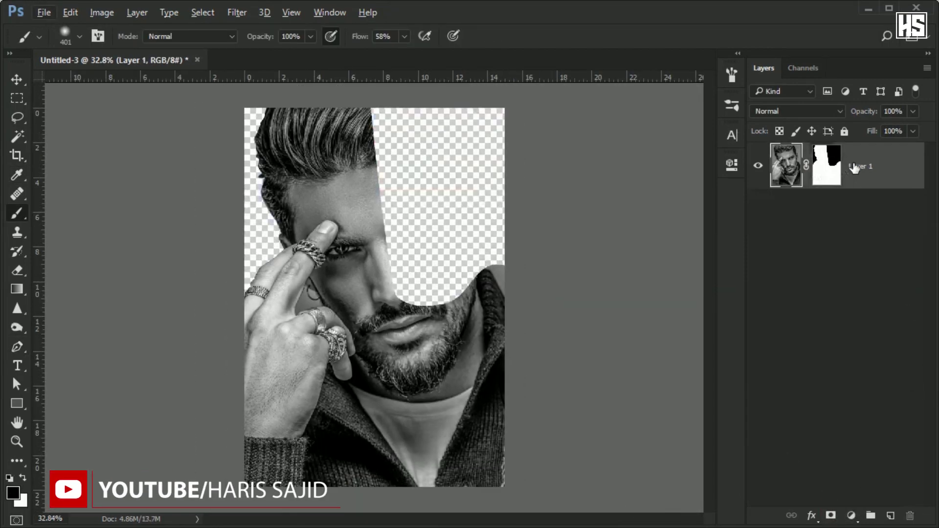
Scale the masked portrait down to about 65%, then paste the pink-sky mountain photo as a new layer.
key(ctrl+t)
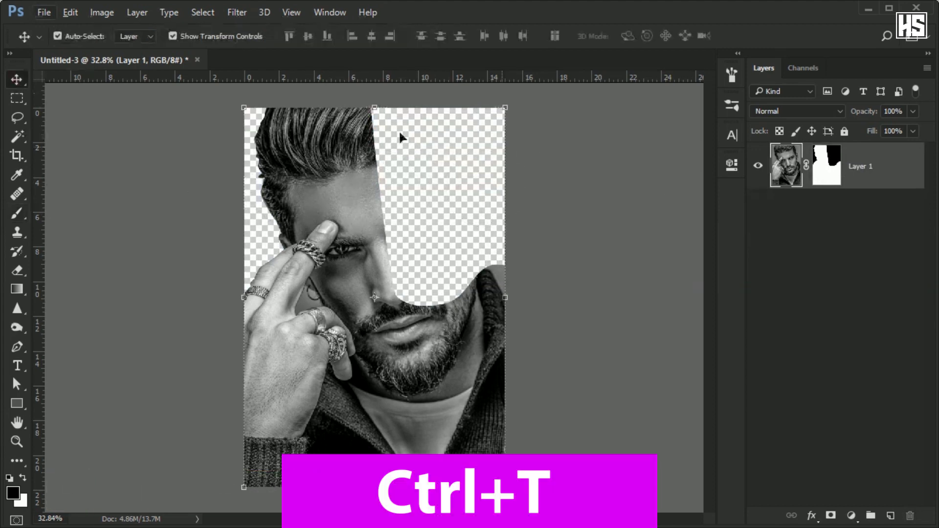
key(ctrl+t)
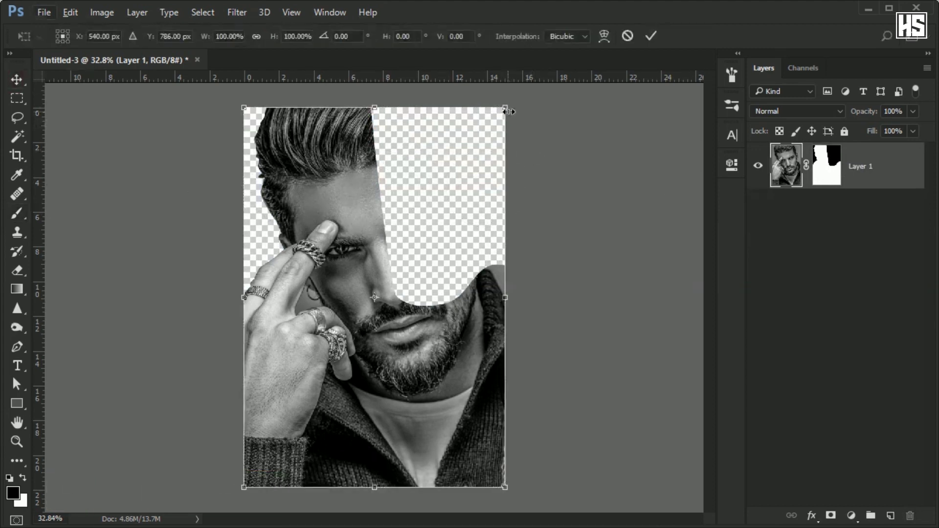
drag(505, 108, 460, 175)
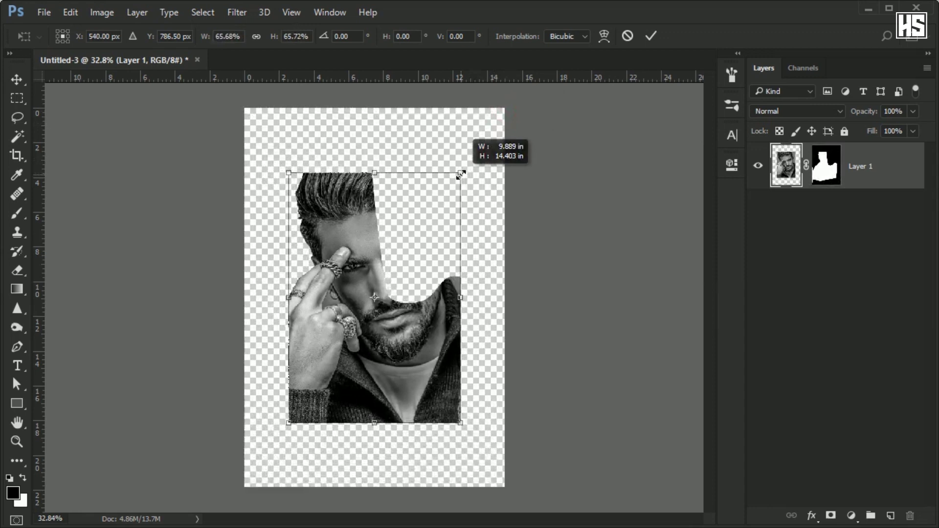
key(Return)
scroll(502, 177, up, 1)
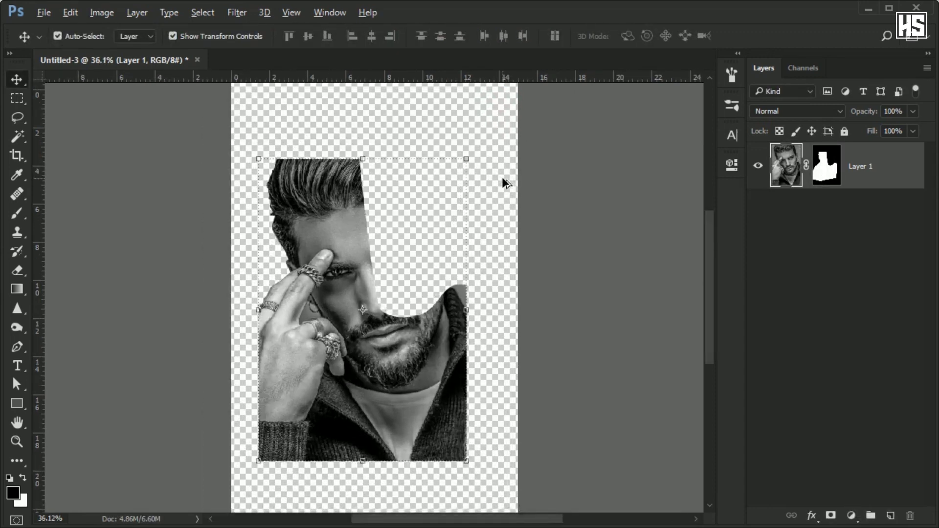
key(ctrl+v)
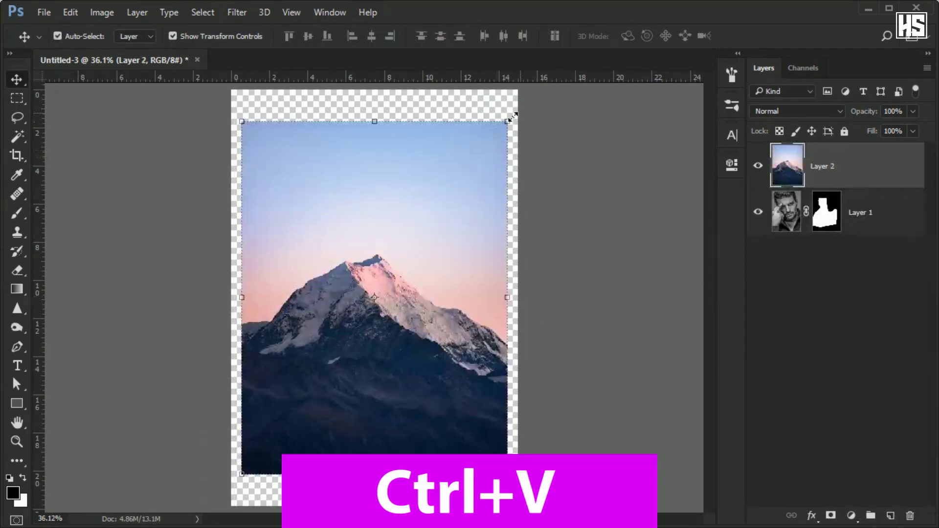
Enlarge the mountain to fill the canvas and Magic Wand-select its sky, including the left pink strip.
drag(506, 126, 521, 103)
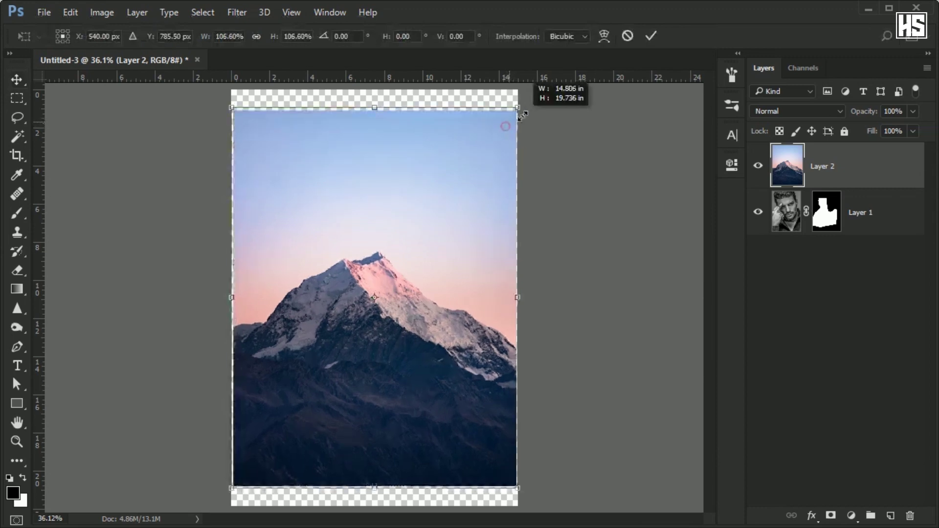
click(650, 35)
click(17, 137)
click(311, 252)
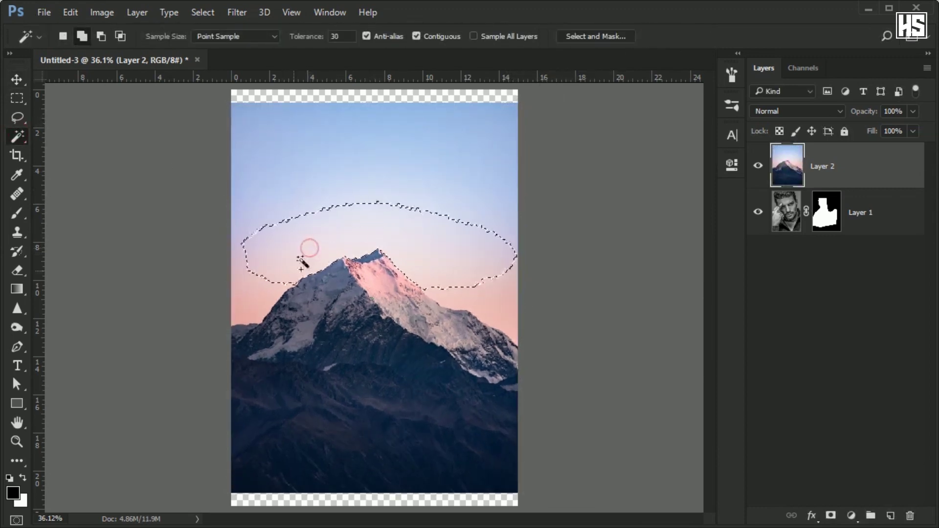
click(261, 297)
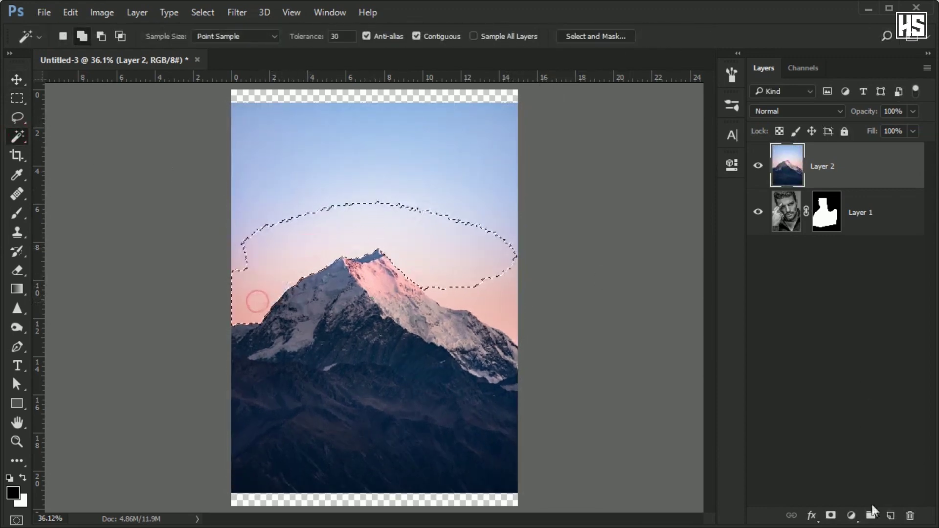
Mask the mountain layer with the sky selection, invert the mask, and start brushing it on the right.
click(831, 517)
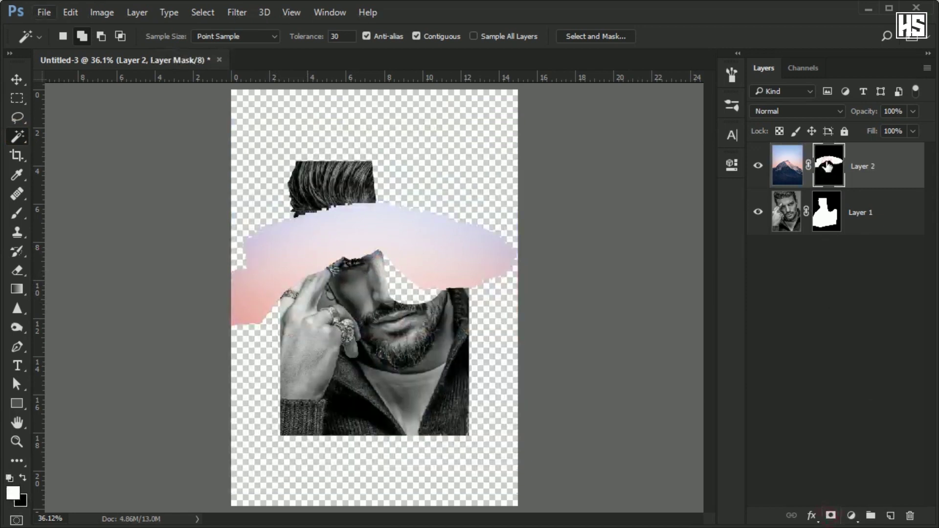
key(ctrl+shift+i)
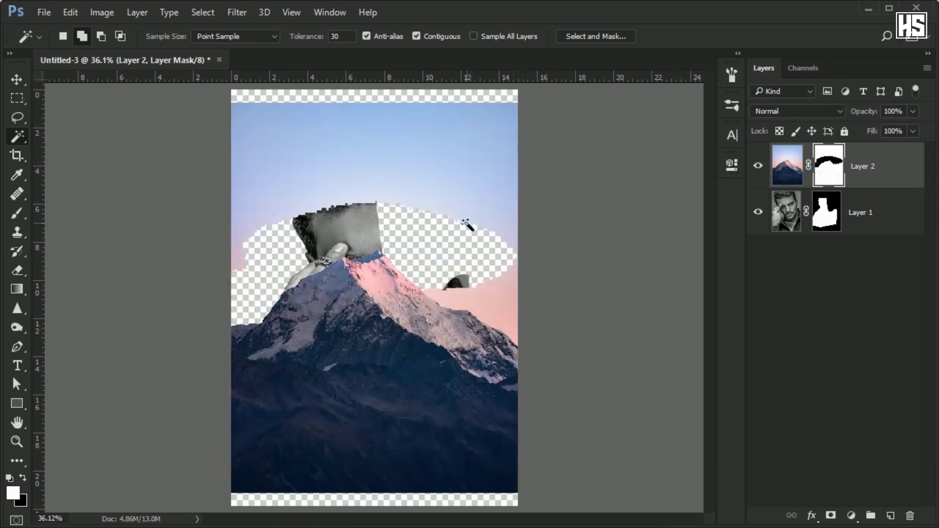
key(b)
click(460, 255)
Brush more sky over the head's right side, then enlarge the mountain layer further.
drag(459, 255, 455, 313)
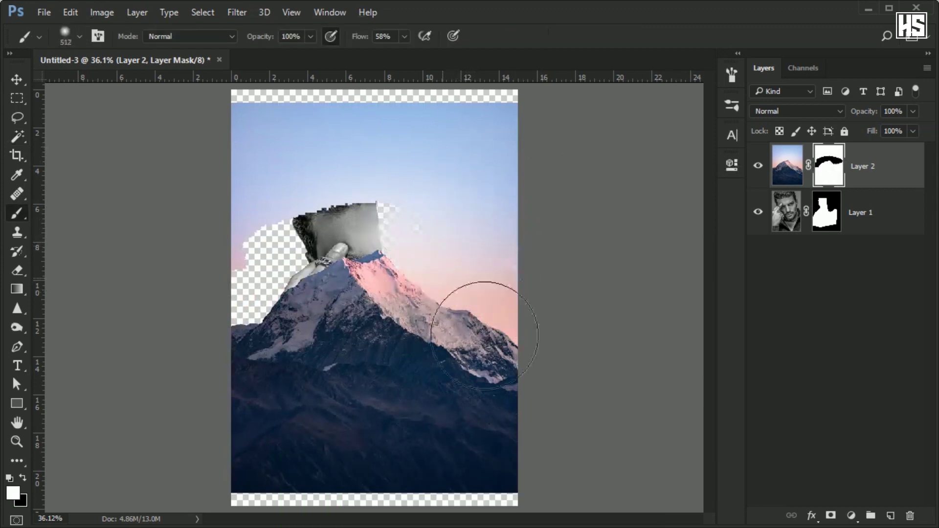
key(ctrl+t)
drag(521, 103, 541, 84)
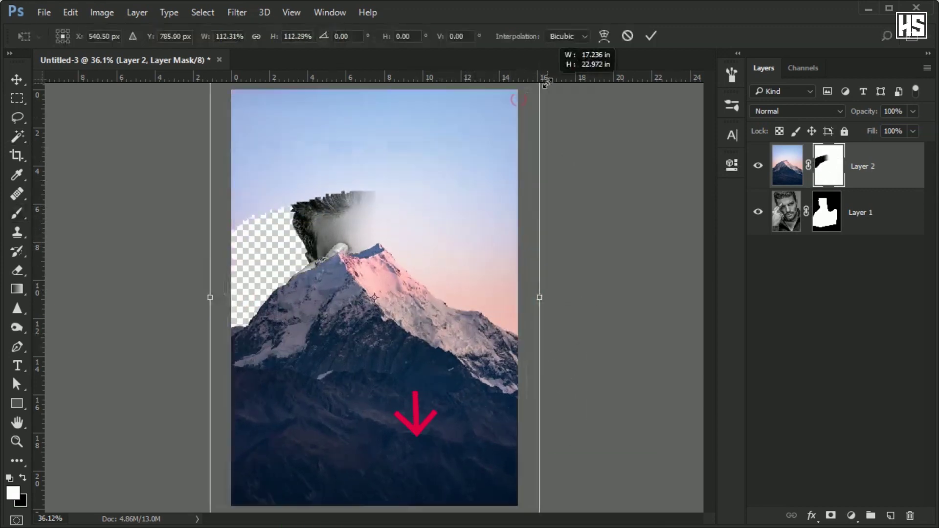
key(Return)
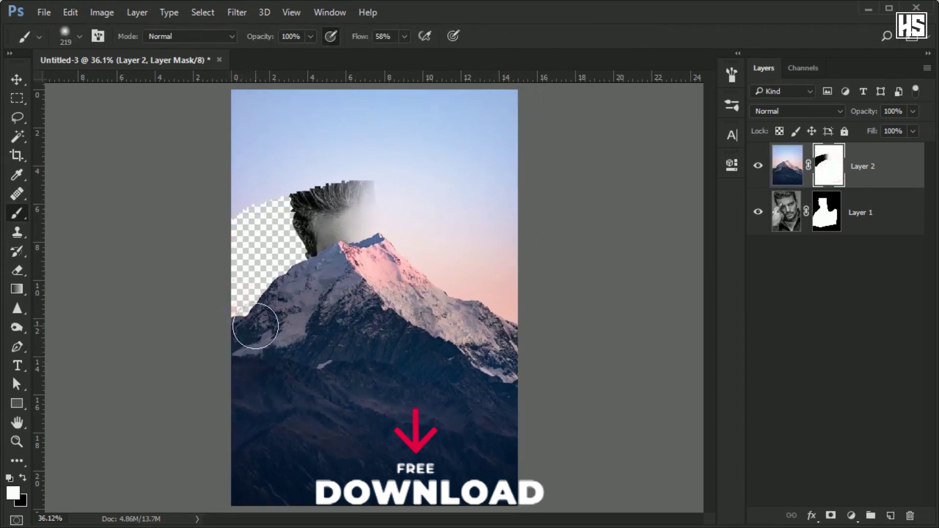
Paint black on the mountain mask to reveal the man's face, beard, chest and hand.
key(x)
mouse_move(255, 326)
mouse_down()
mouse_move(221, 325)
mouse_move(451, 509)
mouse_move(210, 220)
mouse_move(355, 106)
mouse_up()
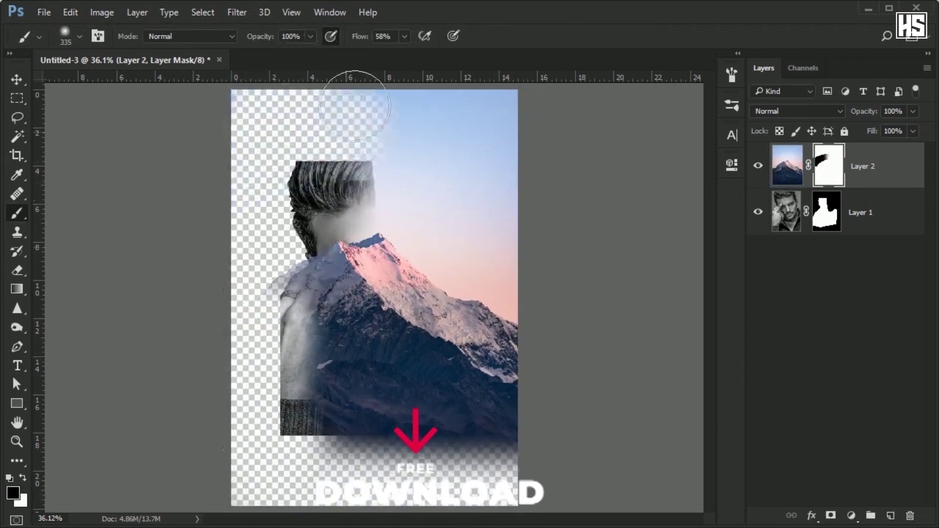
drag(313, 318, 314, 430)
drag(328, 264, 318, 381)
scroll(436, 342, up, 1)
drag(469, 402, 503, 431)
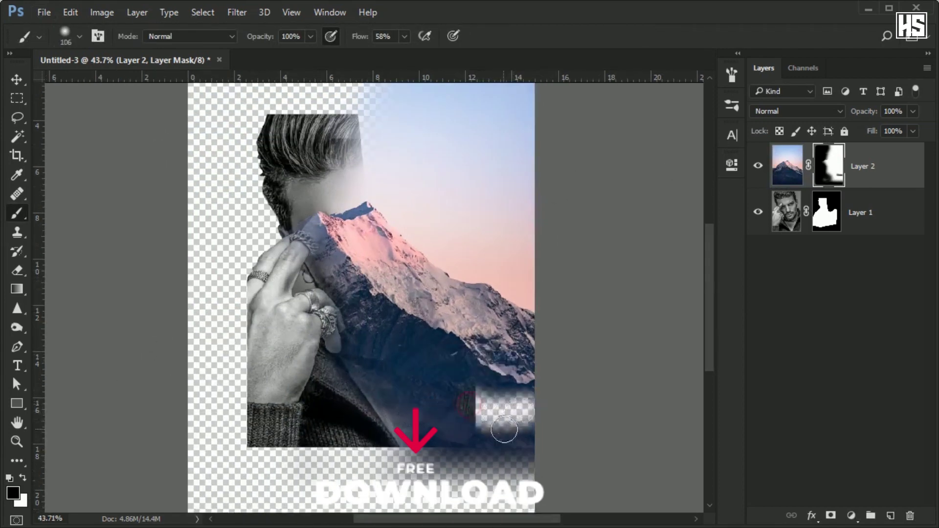
scroll(504, 430, up, 1)
mouse_move(304, 342)
mouse_down()
mouse_move(220, 172)
mouse_move(263, 248)
mouse_move(377, 325)
mouse_move(390, 413)
mouse_move(335, 478)
mouse_move(599, 495)
mouse_up()
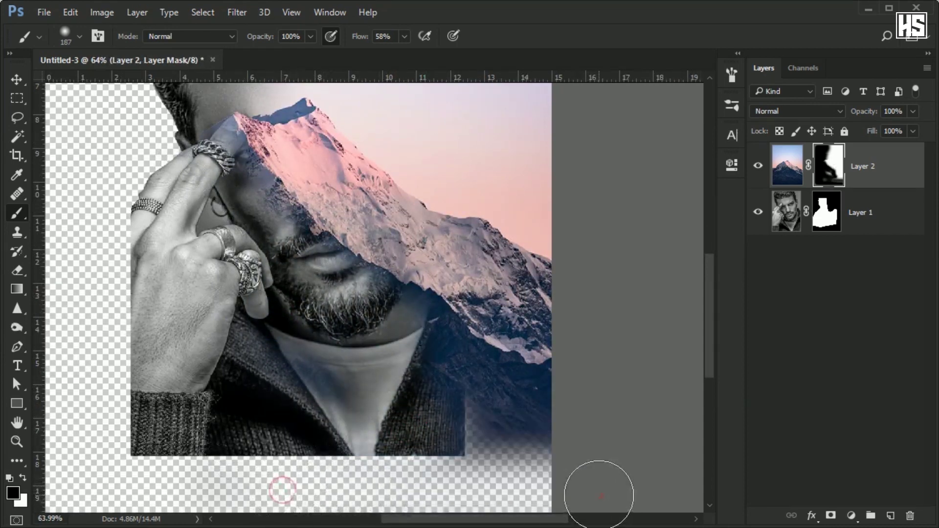
Paint white with an adjusted brush to restore the mountain at the lower right.
key(x)
right_click(589, 433)
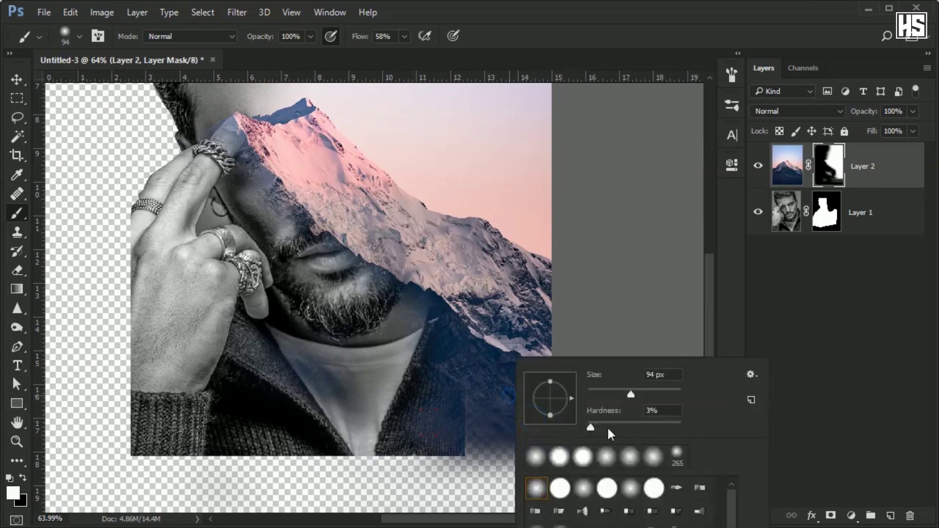
key(Return)
drag(538, 431, 455, 421)
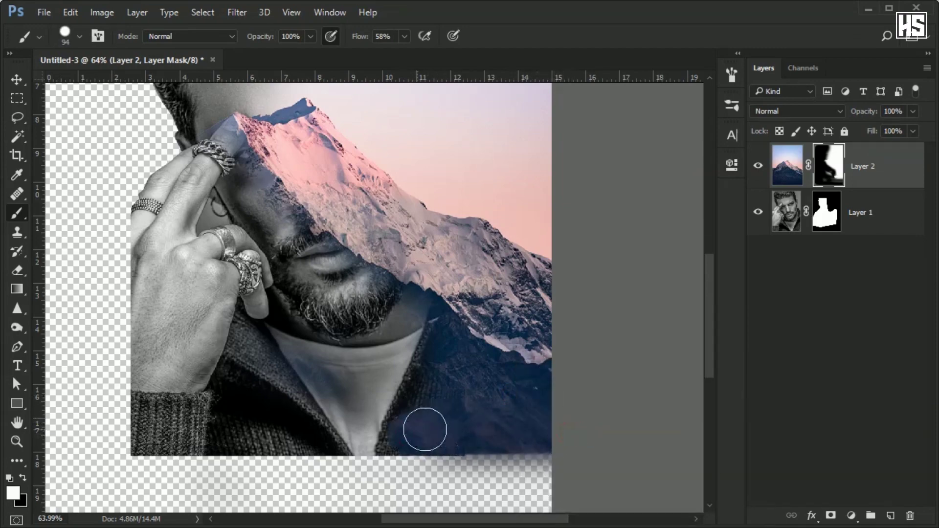
Paint black again to reveal more of the face, lower face and fingertip.
key(x)
scroll(239, 233, up, 2)
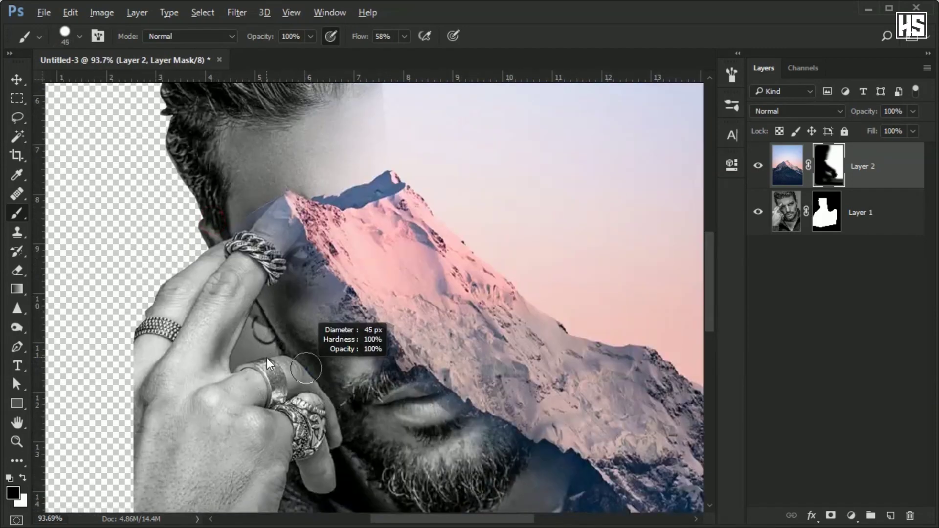
drag(336, 322, 338, 334)
mouse_move(417, 399)
mouse_down()
mouse_move(486, 404)
mouse_move(346, 389)
mouse_move(224, 403)
mouse_move(237, 487)
mouse_up()
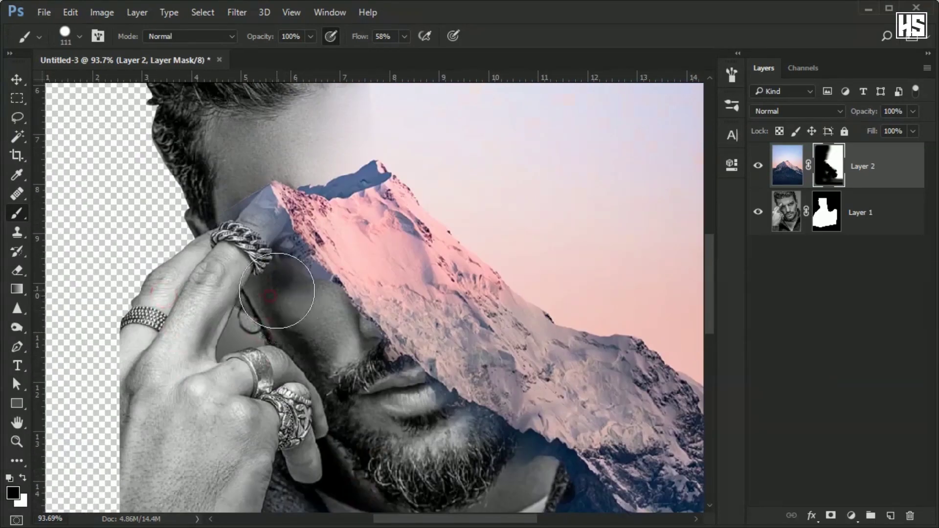
drag(275, 233, 259, 211)
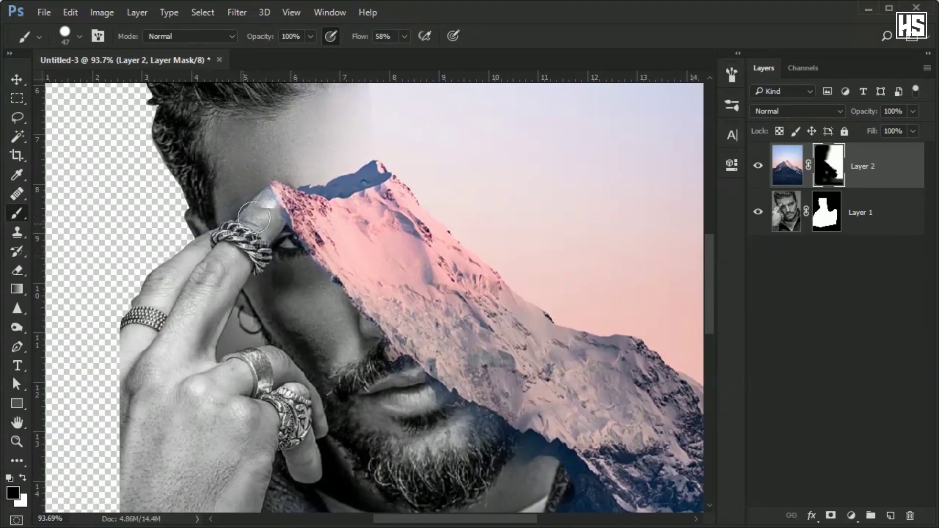
scroll(288, 152, up, 3)
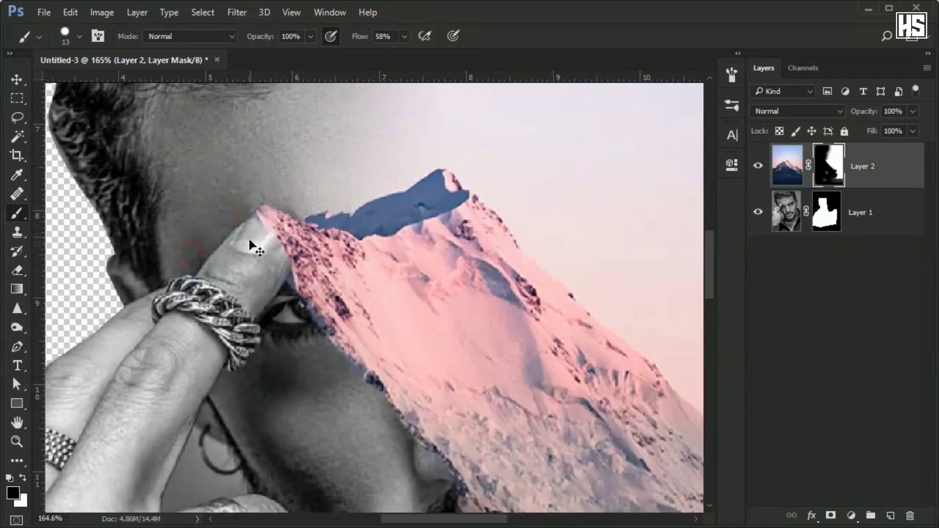
drag(250, 363, 319, 332)
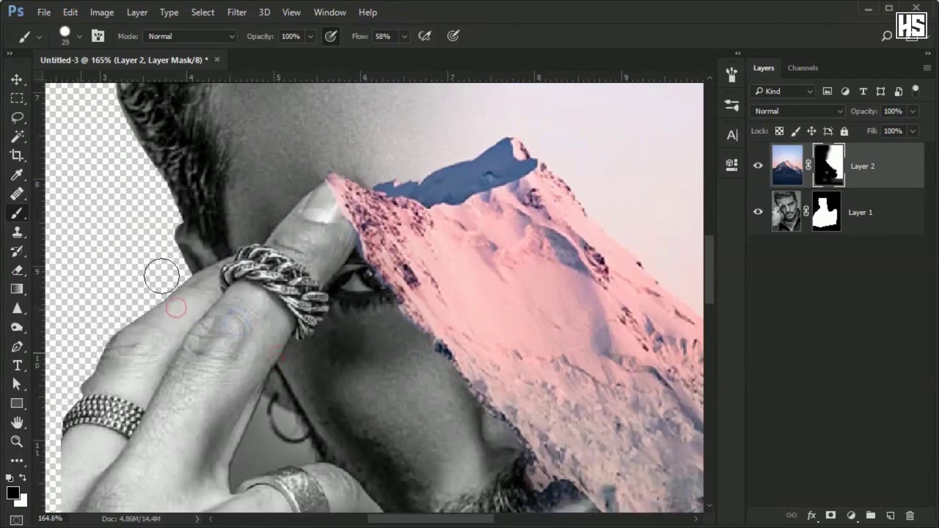
scroll(335, 332, down, 1)
scroll(335, 331, down, 5)
Enlarge the mountain layer to about 113% and reposition it over the face.
key(ctrl+t)
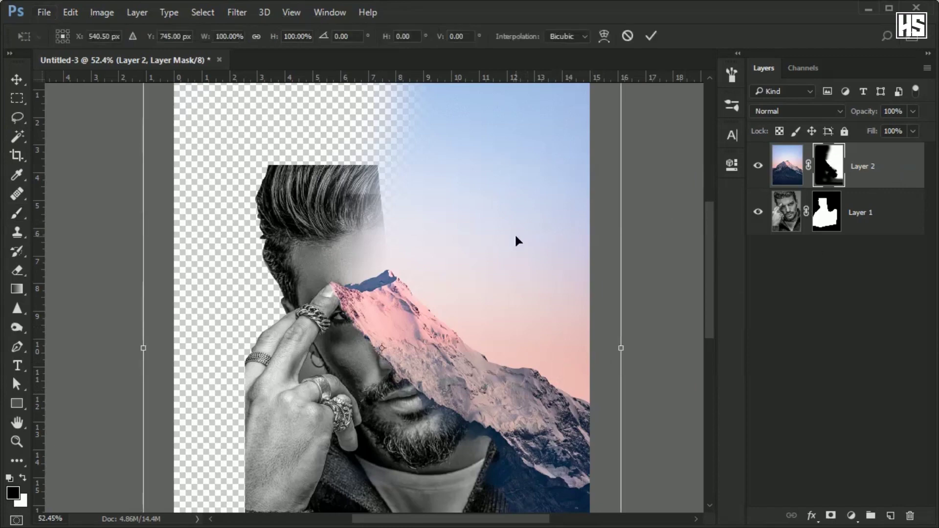
scroll(515, 233, down, 1)
drag(541, 488, 555, 486)
mouse_move(506, 331)
mouse_down()
mouse_move(500, 307)
mouse_move(497, 318)
mouse_up()
key(Return)
Mask away the hair at the top of the head with a large brush.
scroll(342, 168, up, 2)
drag(343, 167, 341, 198)
key(alt+bracketleft)
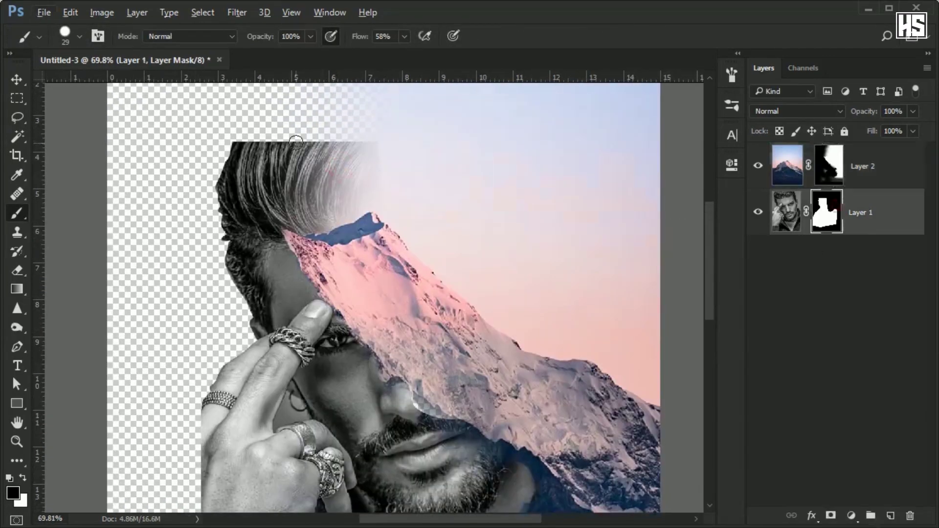
right_click(361, 154)
key(Return)
drag(299, 171, 352, 99)
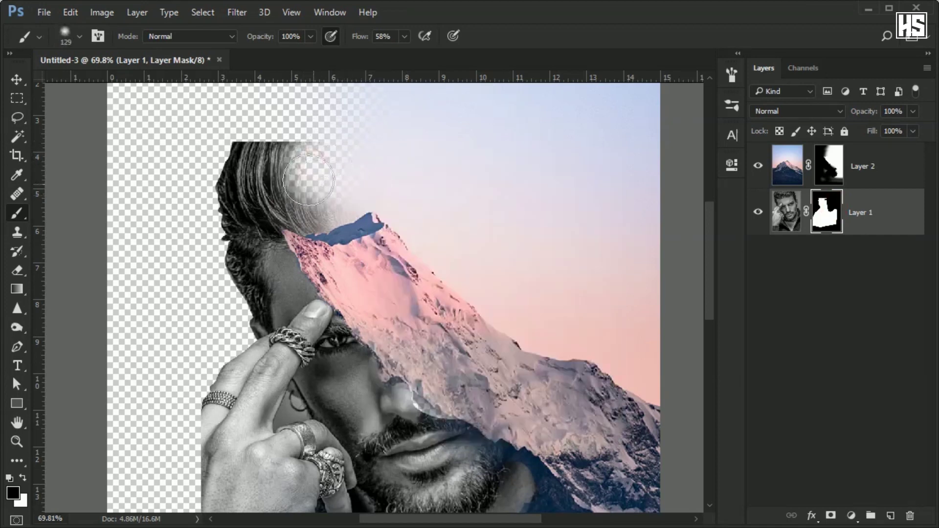
drag(340, 195, 247, 215)
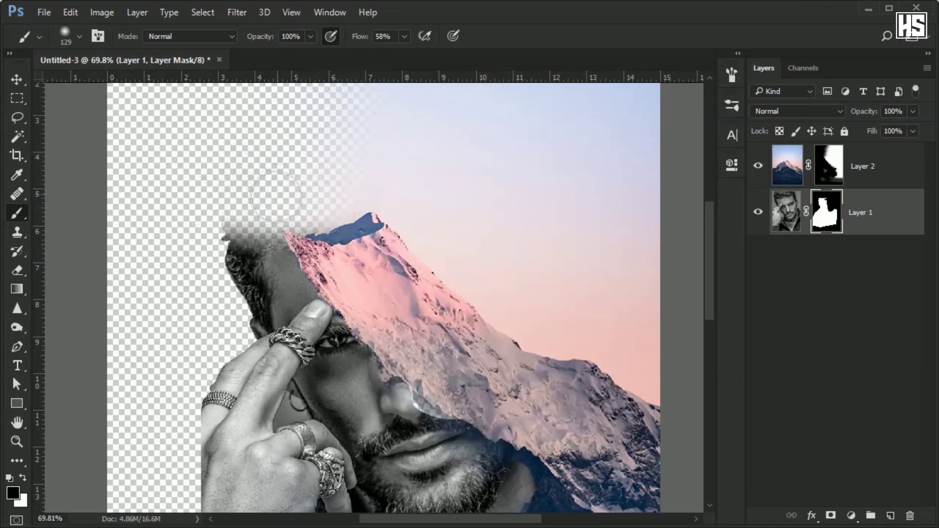
Paint white on the mountain mask to fill the upper-left transparent area with sky.
click(827, 166)
key(x)
key(bracketright)
key(bracketright)
key(bracketright)
drag(349, 141, 147, 126)
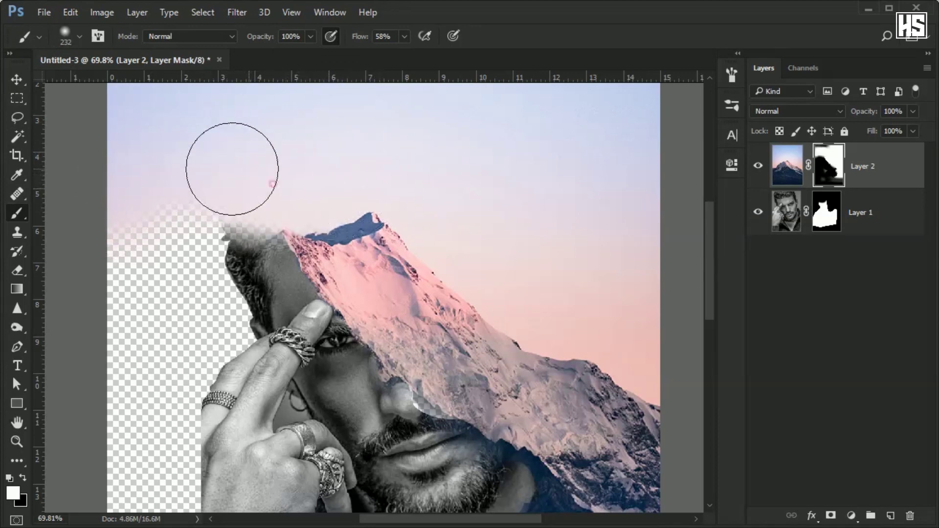
scroll(289, 116, left, 3)
scroll(287, 146, down, 5)
Try a dark stroke at the lower left of the portrait layer, then undo it.
key(alt+bracketleft)
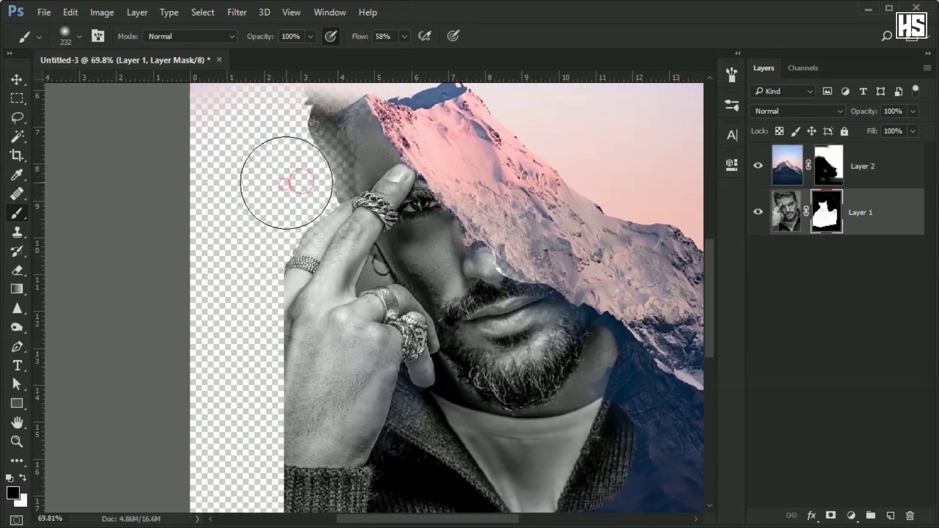
key(ctrl+2)
key(x)
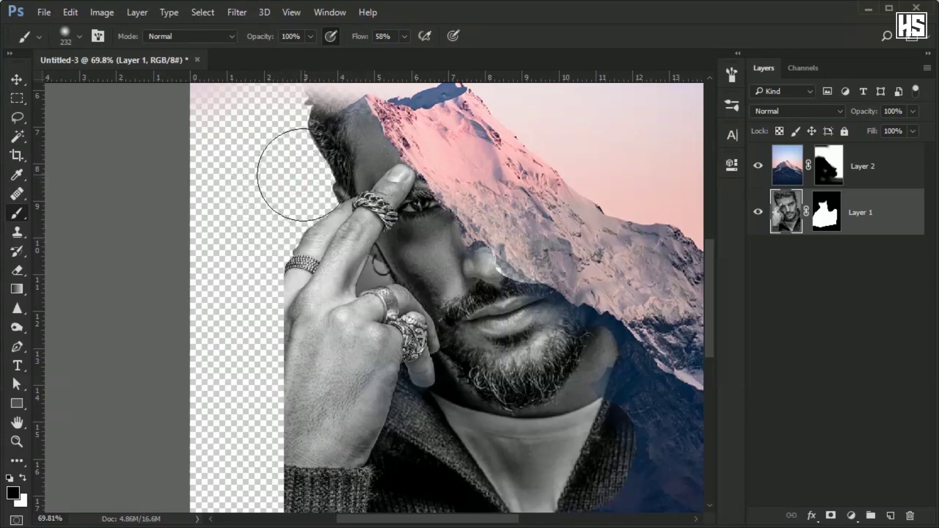
drag(259, 304, 230, 479)
key(ctrl+z)
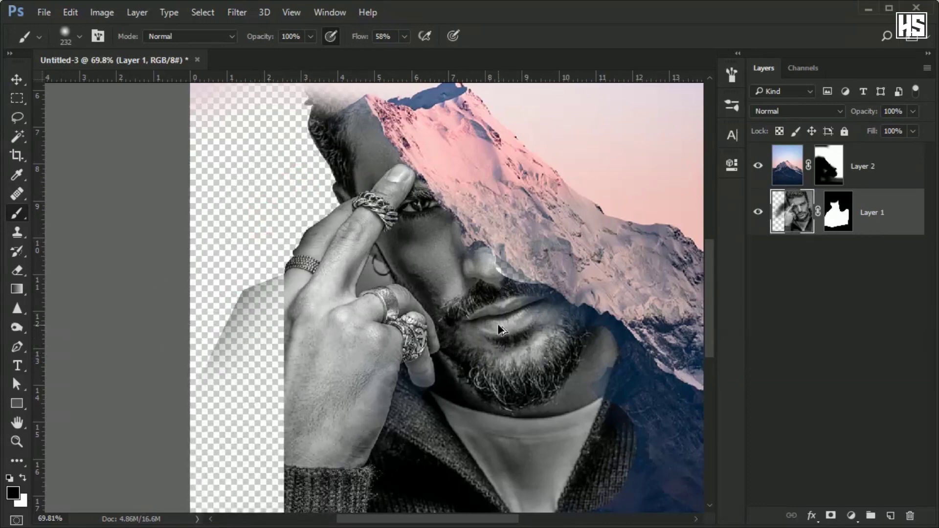
Refine the portrait's mask along the nose edge with a small brush.
key(ctrl+backslash)
scroll(504, 347, up, 3)
scroll(401, 290, up, 3)
key(x)
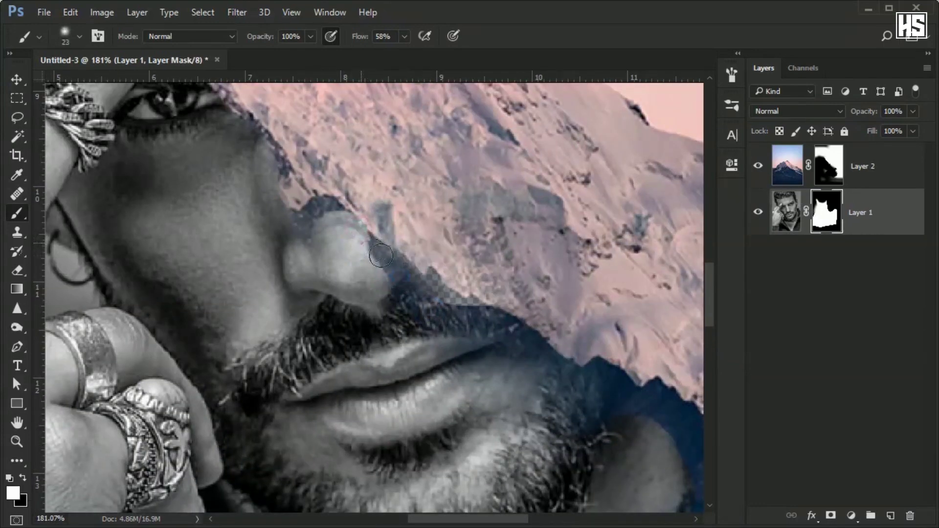
mouse_move(381, 256)
mouse_down()
mouse_move(373, 254)
mouse_move(419, 245)
mouse_up()
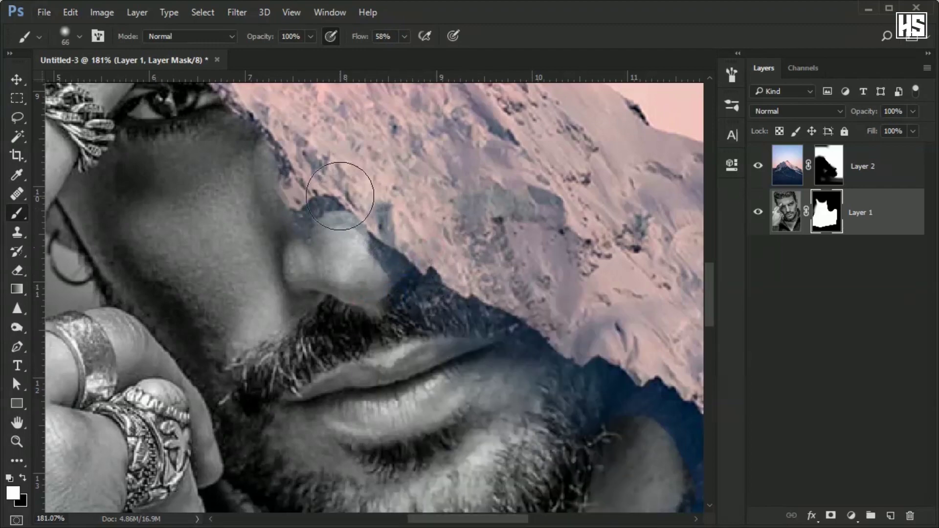
Enlarge the brush and move the view down toward the neck for broad mask painting.
scroll(346, 189, down, 5)
scroll(335, 150, right, 5)
scroll(334, 151, down, 5)
scroll(468, 182, down, 2)
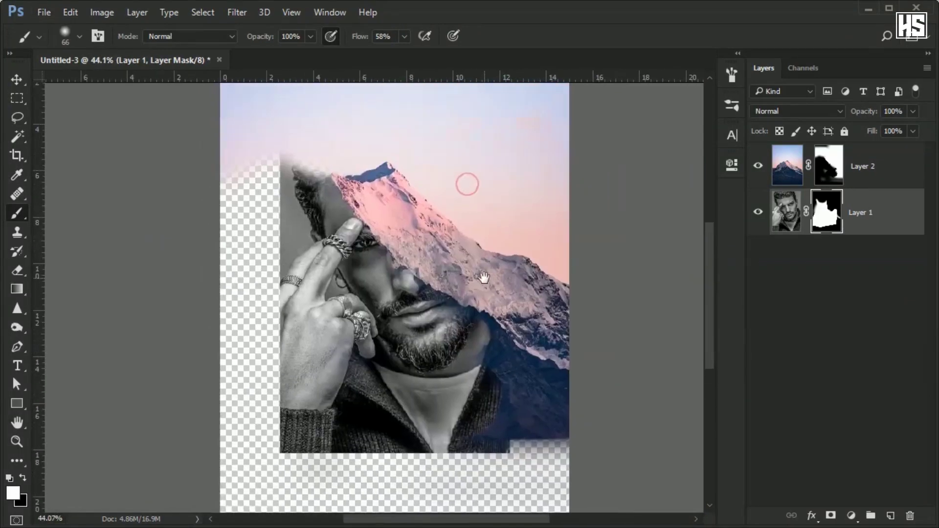
key(alt+bracketright)
scroll(489, 421, down, 2)
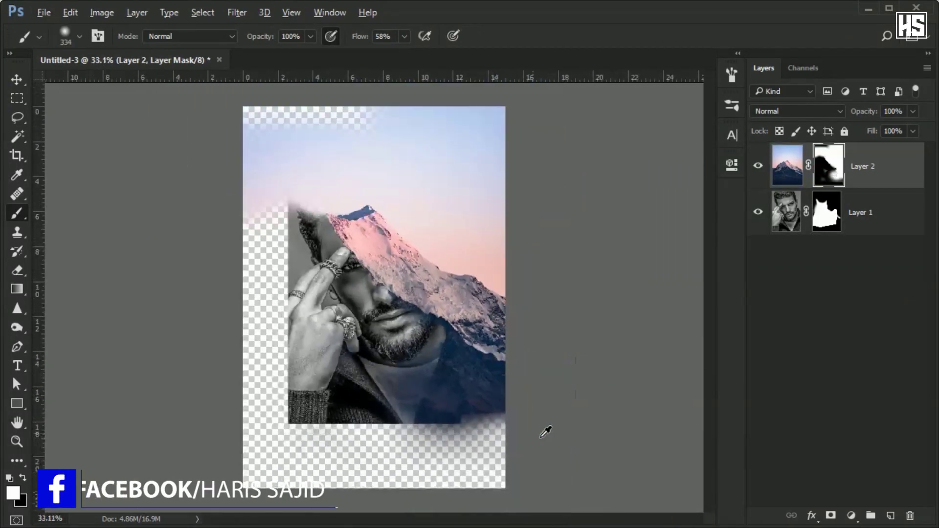
scroll(543, 431, up, 3)
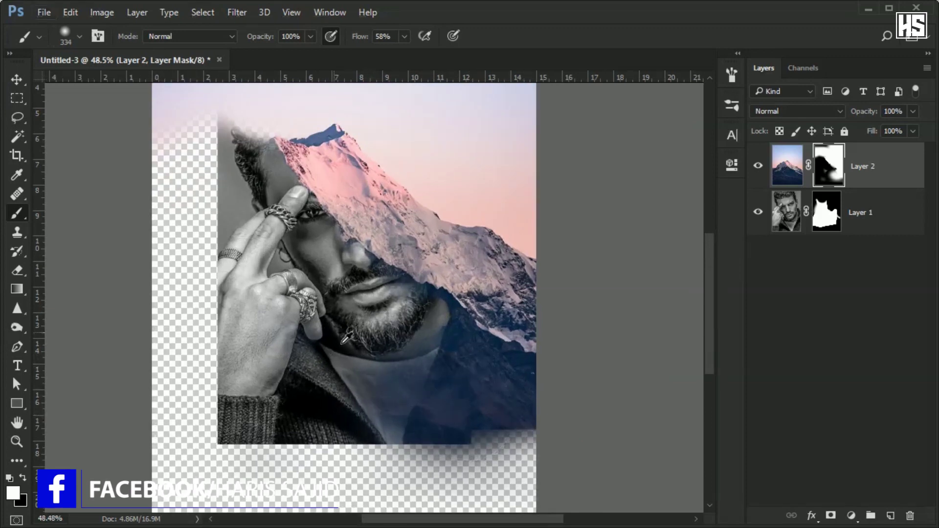
scroll(352, 343, down, 1)
scroll(338, 328, up, 1)
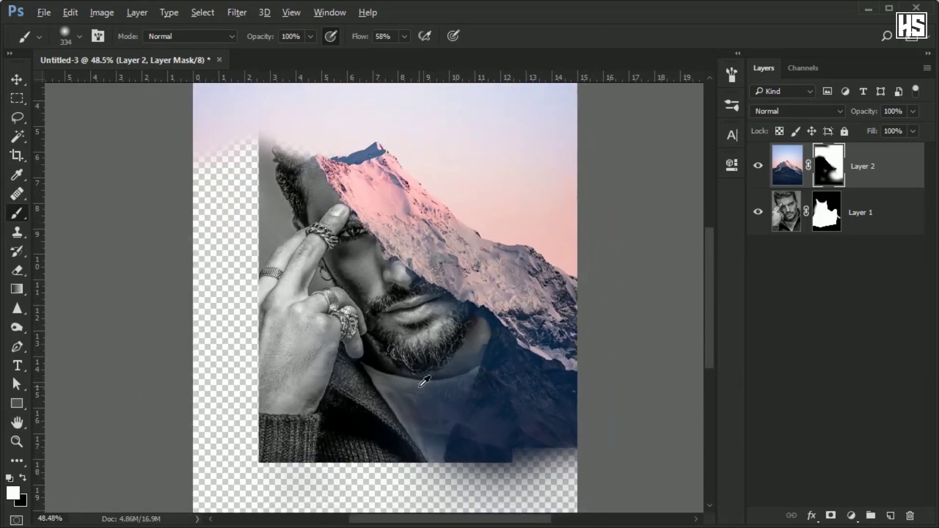
Paint black on the mask to hide the mountain over the lower right.
key(x)
mouse_move(440, 398)
mouse_down()
mouse_move(325, 399)
mouse_move(457, 388)
mouse_up()
key(x)
Crop the canvas bottom up to the sweater's neckline and commit the crop.
key(c)
key(ctrl+0)
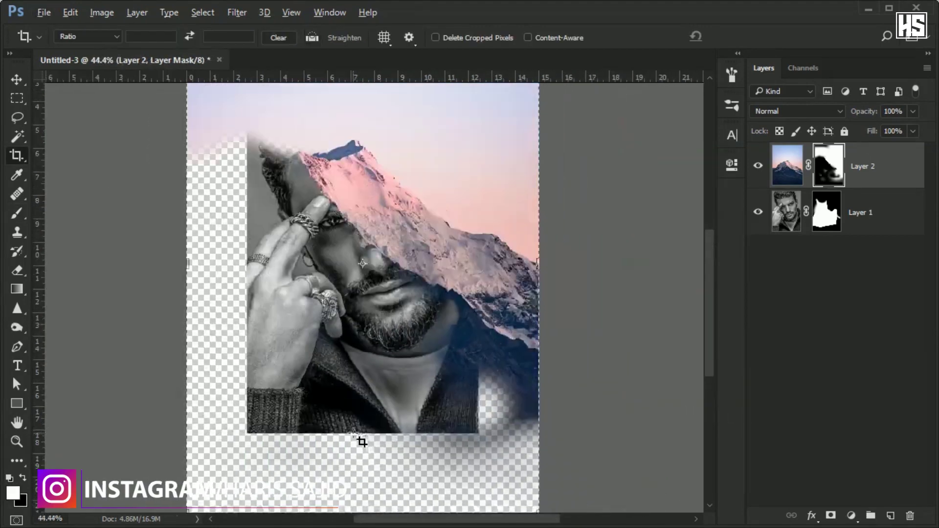
key(ctrl+minus)
drag(372, 488, 372, 454)
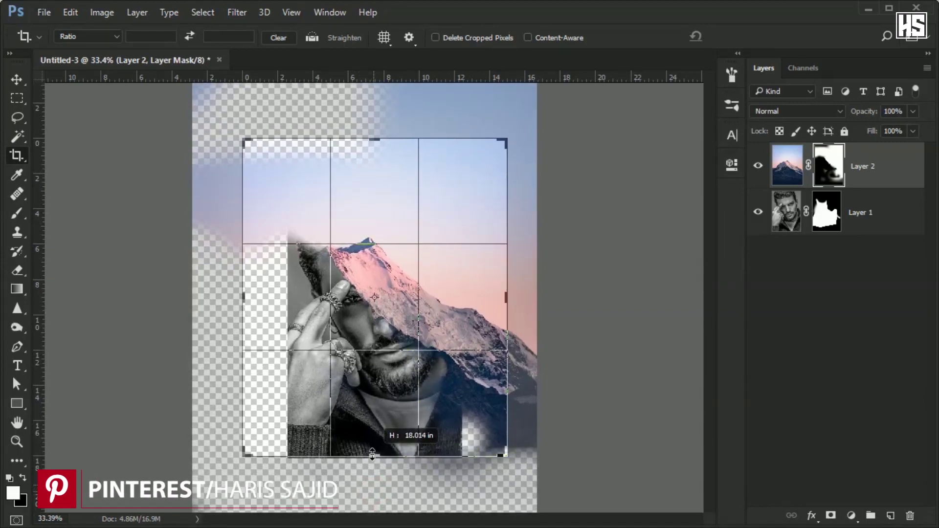
drag(372, 454, 372, 455)
scroll(398, 474, up, 5)
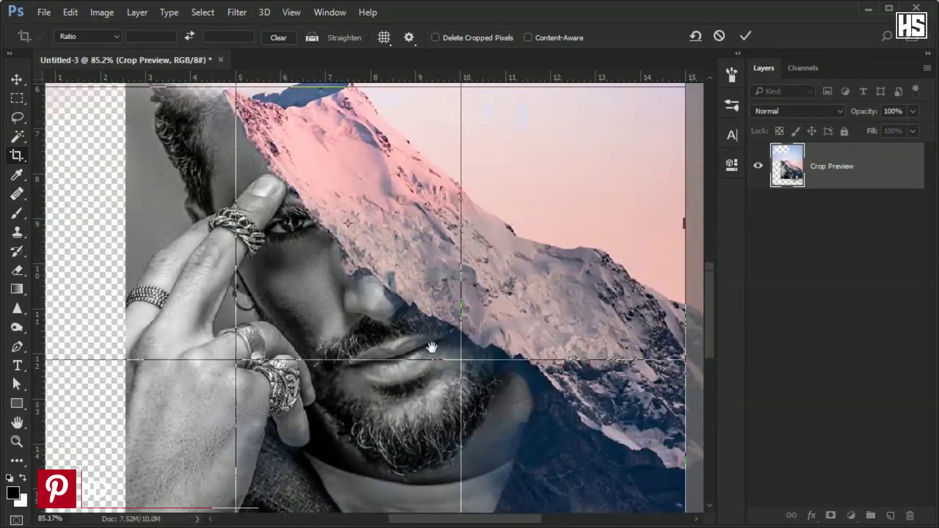
scroll(398, 252, down, 6)
scroll(374, 329, up, 3)
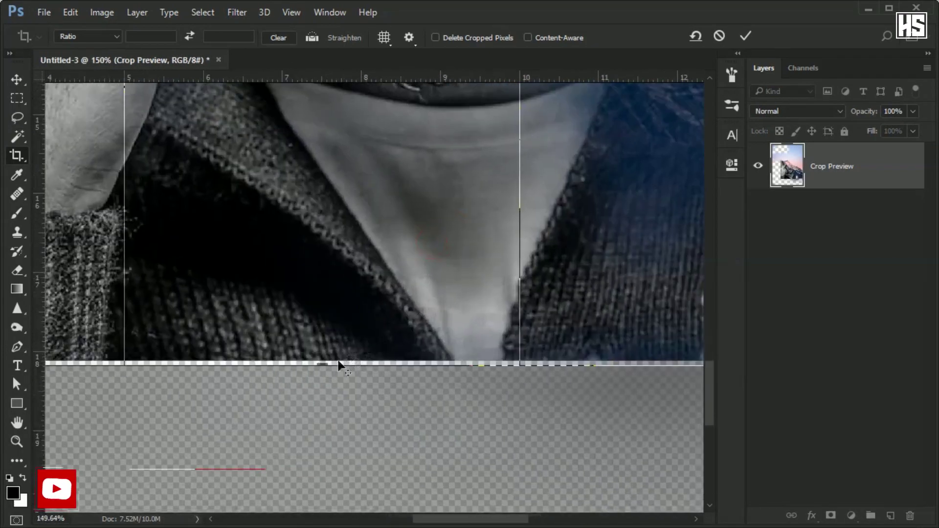
drag(324, 362, 321, 361)
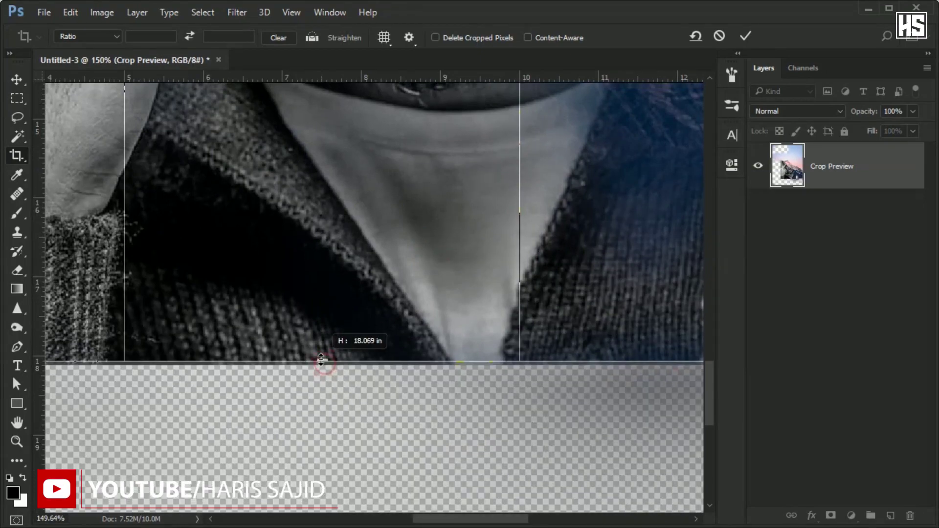
key(Return)
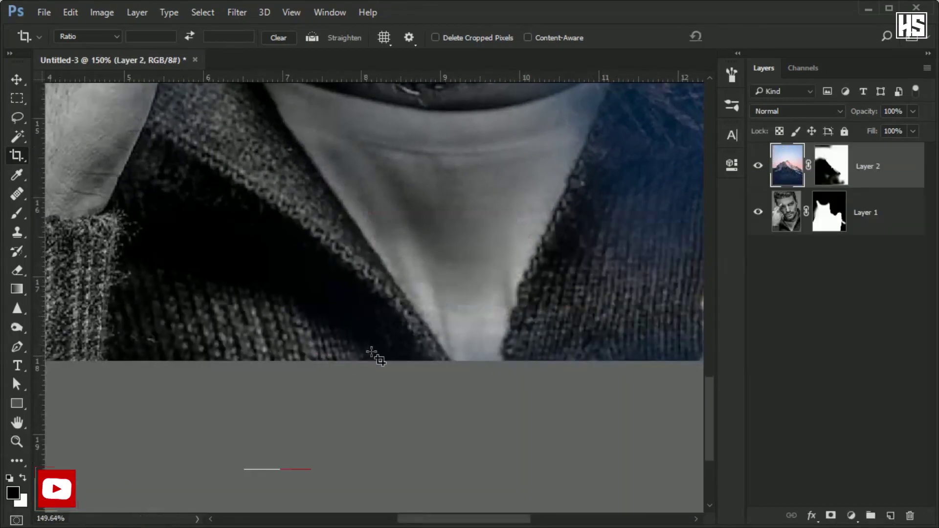
scroll(425, 342, down, 3)
drag(477, 331, 301, 332)
Paint white on the mountain mask to fill the lower-right gap.
key(b)
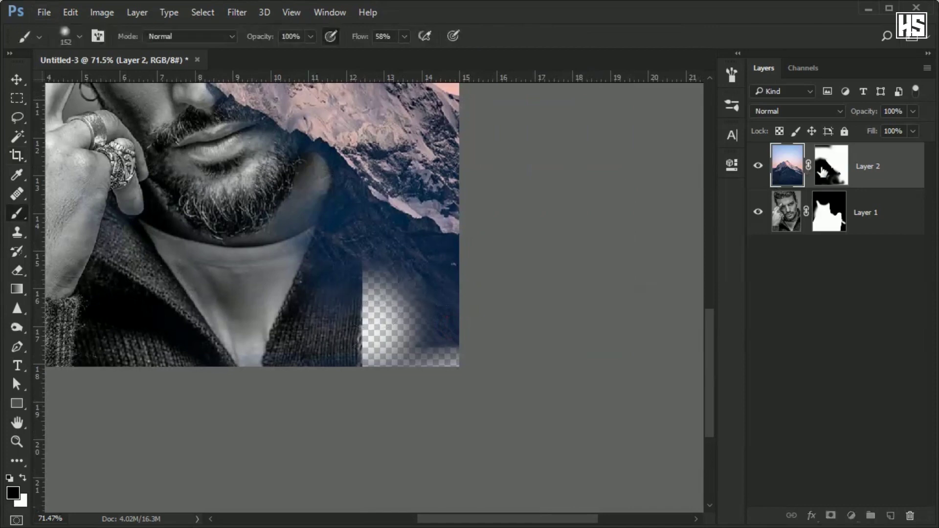
click(831, 166)
key(x)
drag(405, 314, 358, 386)
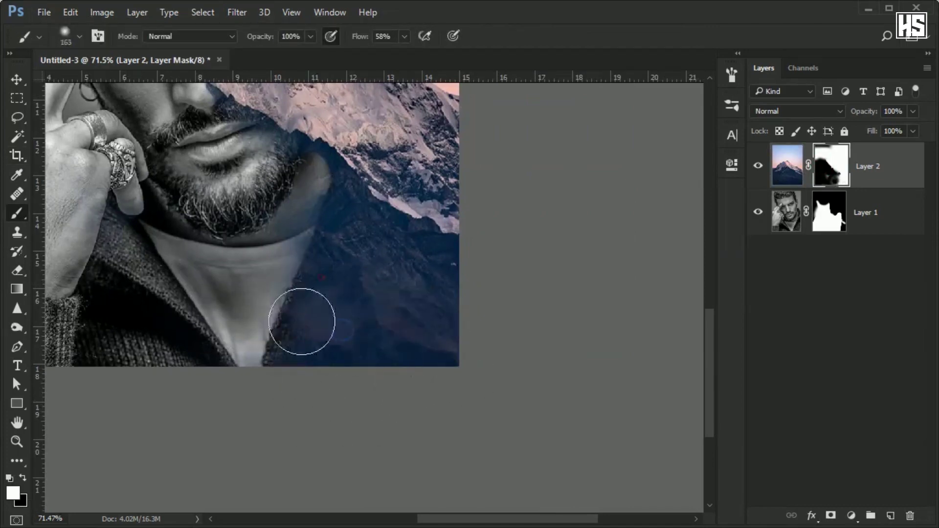
With a smaller brush, hide the mountain along the chin and neck.
key(bracketleft)
key(bracketleft)
key(bracketleft)
scroll(357, 245, up, 2)
key(bracketleft)
key(bracketleft)
mouse_move(348, 206)
mouse_down()
mouse_move(335, 260)
mouse_move(271, 377)
mouse_up()
Restore the portrait over the left and lower edges on its layer mask.
key(ctrl+0)
click(828, 211)
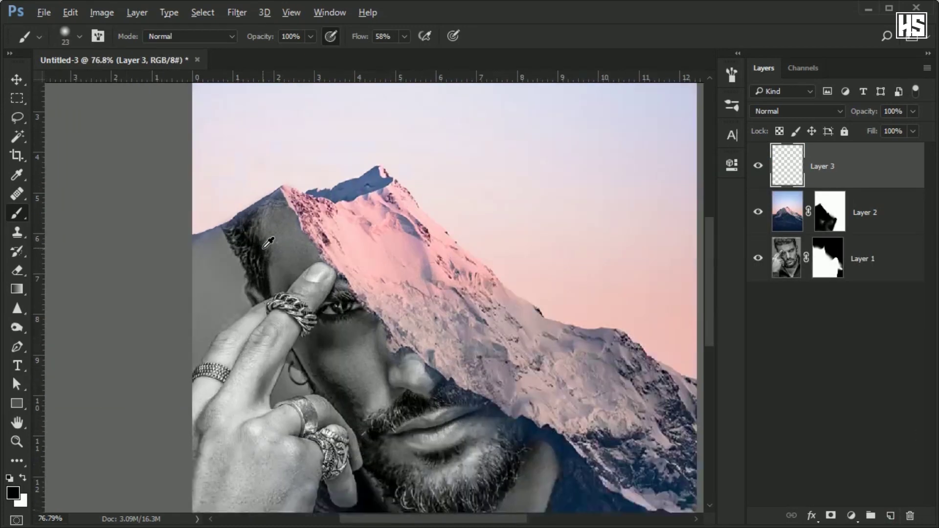
scroll(343, 293, up, 3)
key(x)
key(bracketleft)
key(bracketleft)
key(bracketleft)
scroll(220, 323, up, 2)
right_click(251, 284)
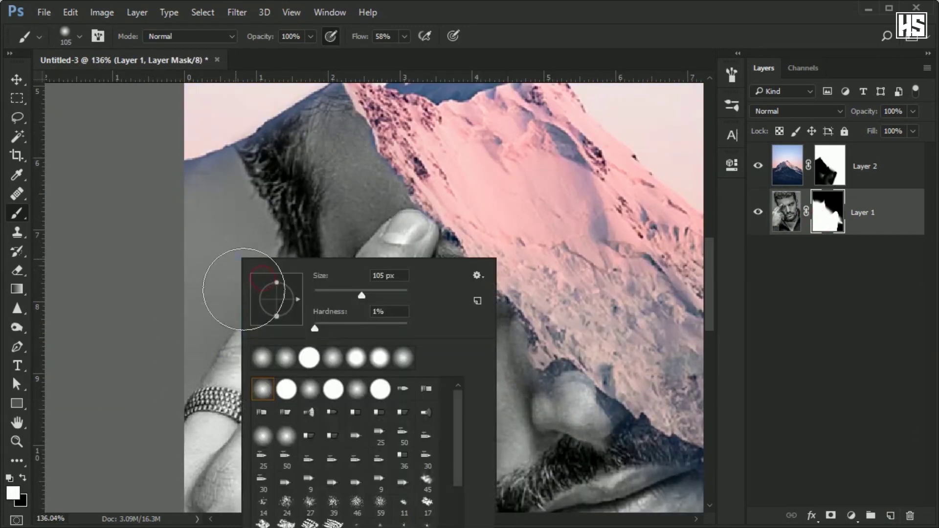
key(Escape)
key(ctrl+0)
drag(281, 242, 440, 482)
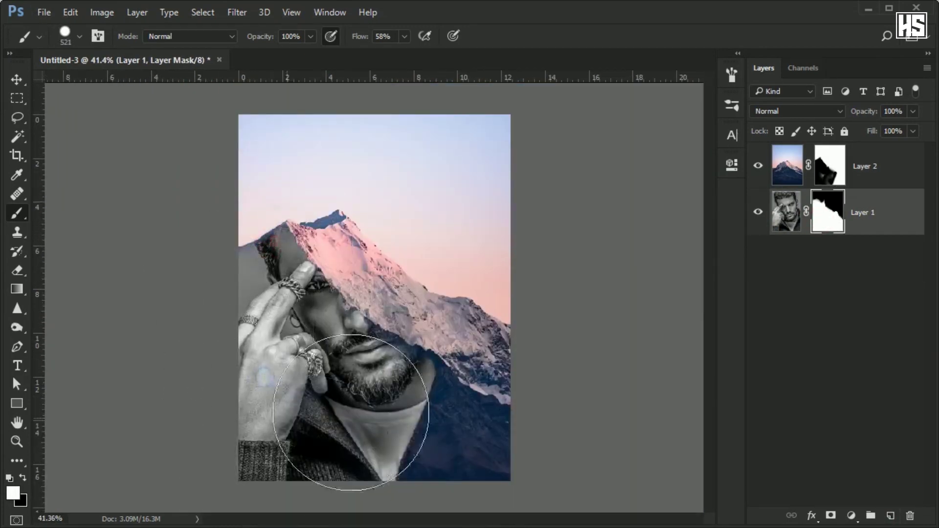
Switch to the Move tool and select the mountain layer (Layer 2).
key(v)
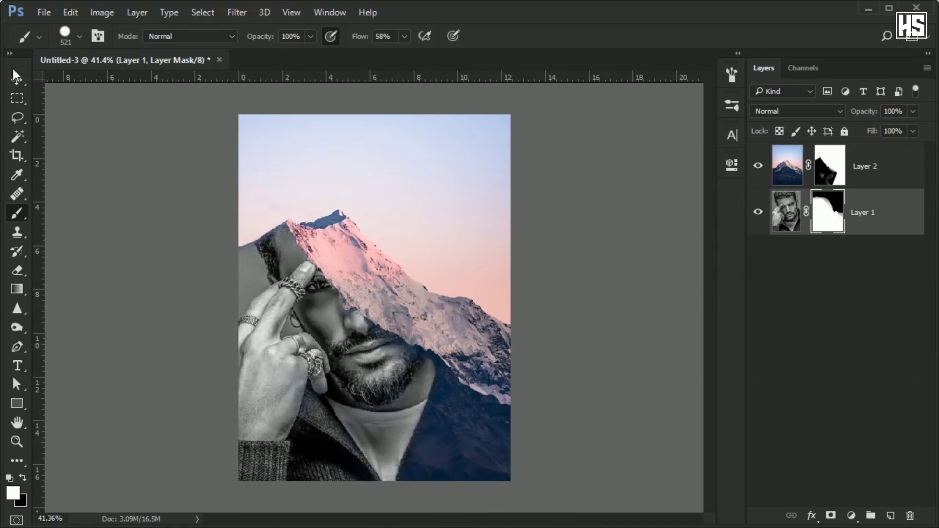
scroll(646, 189, up, 3)
key(ctrl+alt+a)
scroll(673, 163, down, 3)
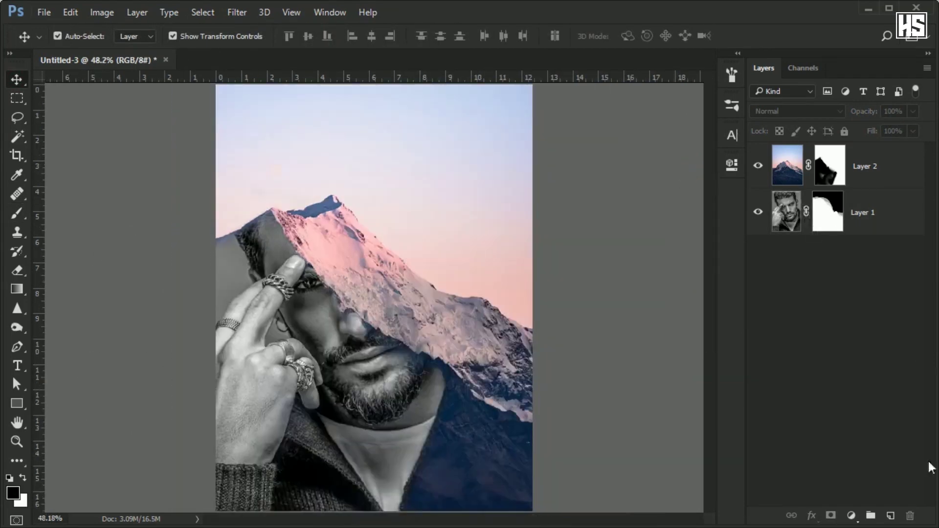
click(892, 175)
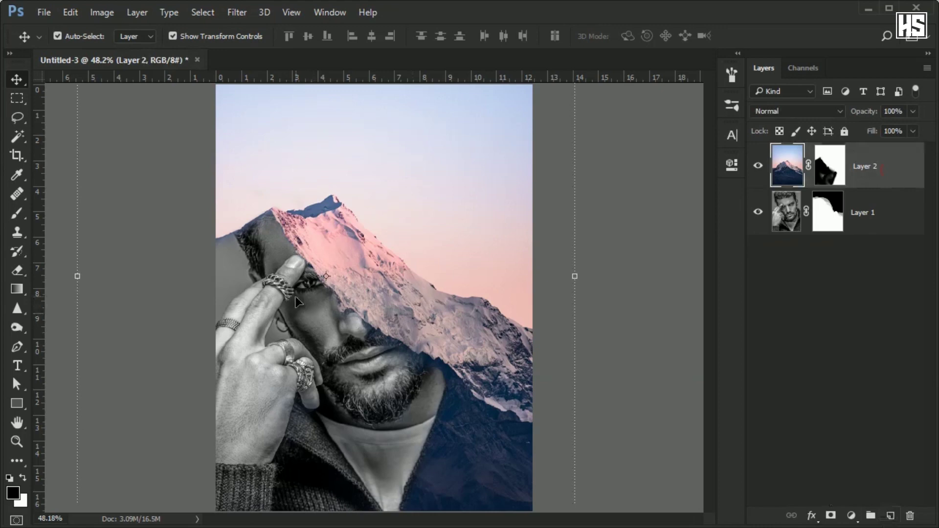
Add empty Layer 3 and set up a soft 0%-hardness brush at 89% flow.
click(891, 517)
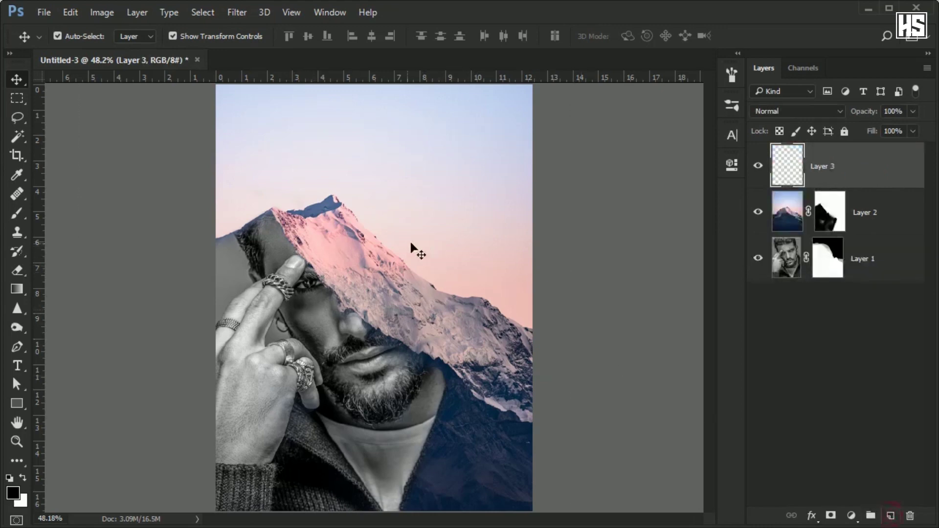
key(b)
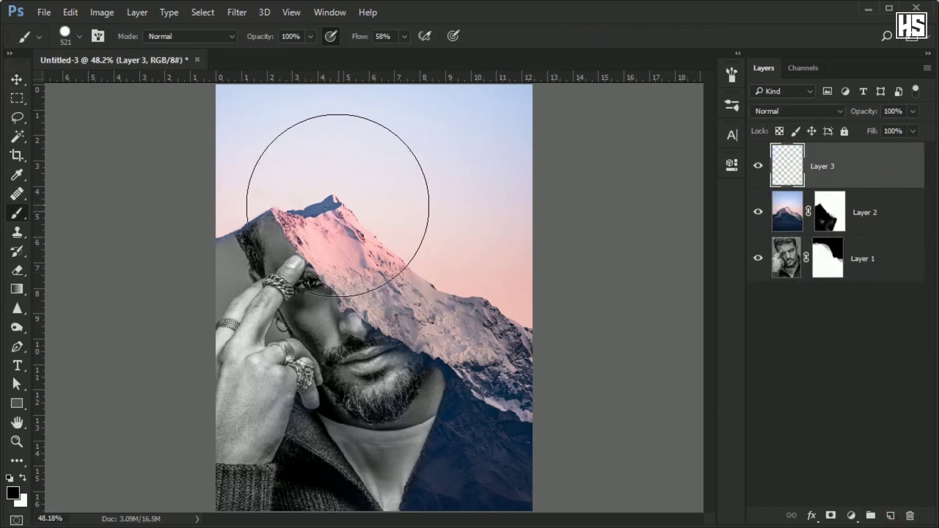
drag(338, 201, 262, 208)
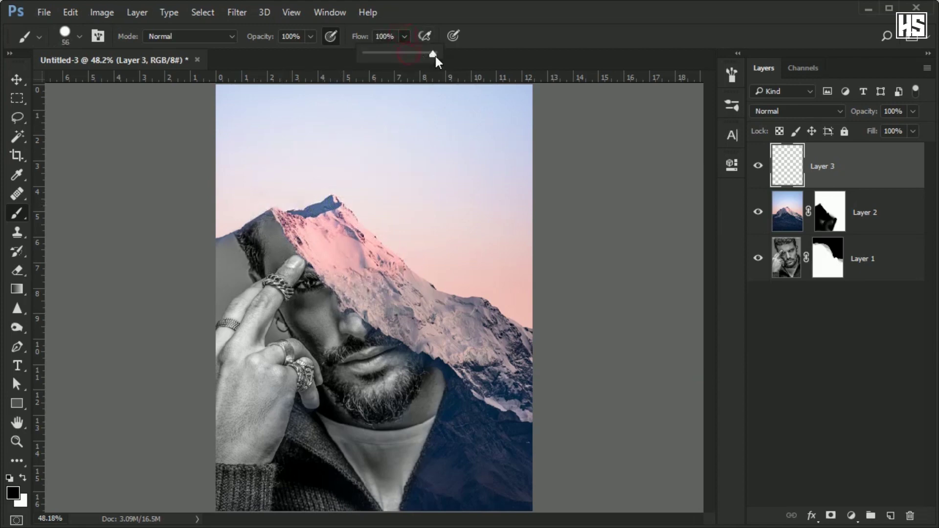
drag(433, 54, 426, 54)
right_click(283, 219)
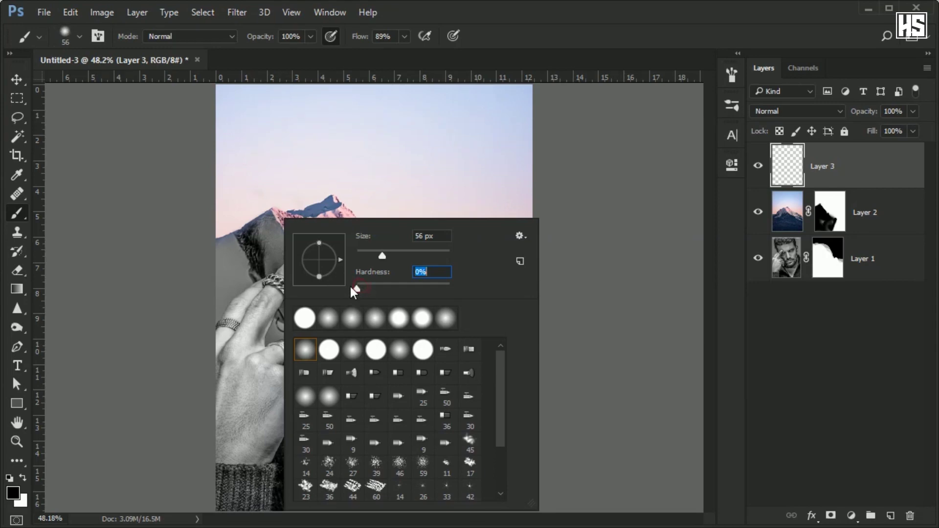
click(16, 81)
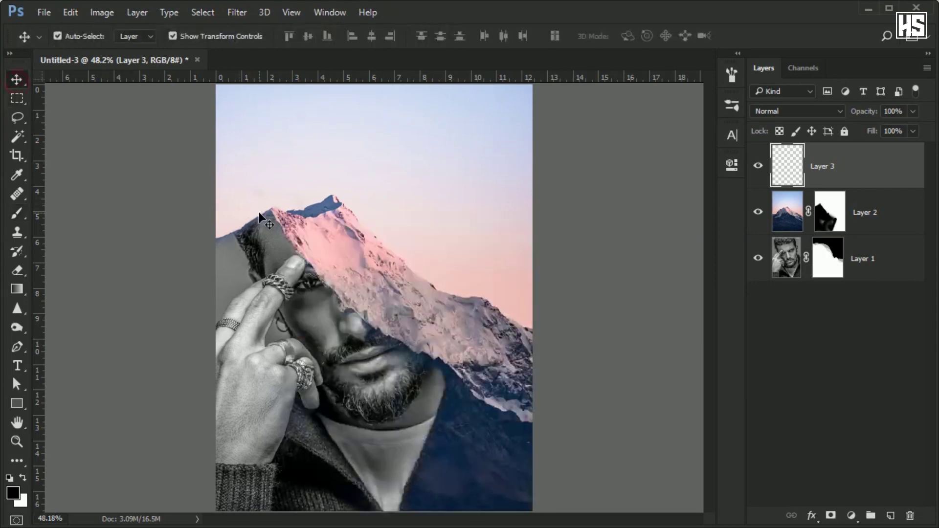
Zoom in on the mountain peak, dab it once, and shrink the brush to 7 px.
key(b)
scroll(290, 217, up, 5)
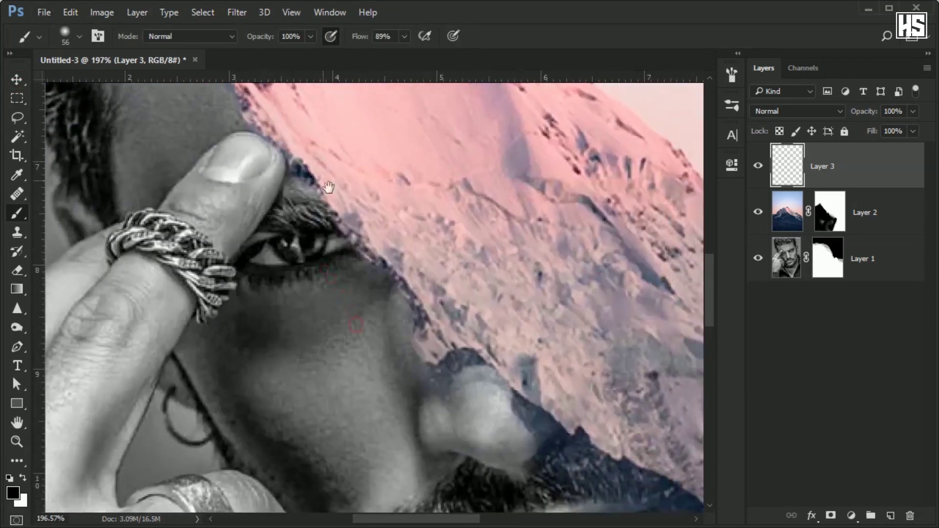
drag(451, 365, 392, 261)
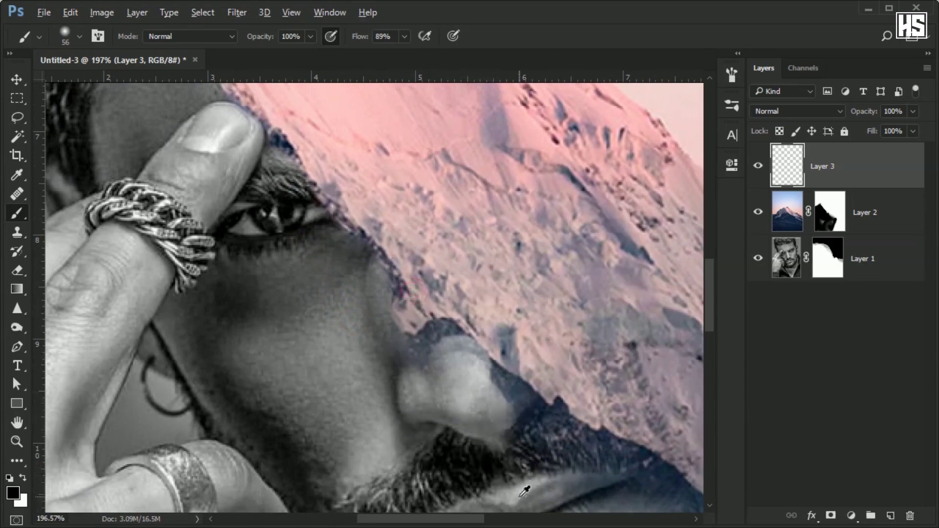
drag(327, 245, 464, 436)
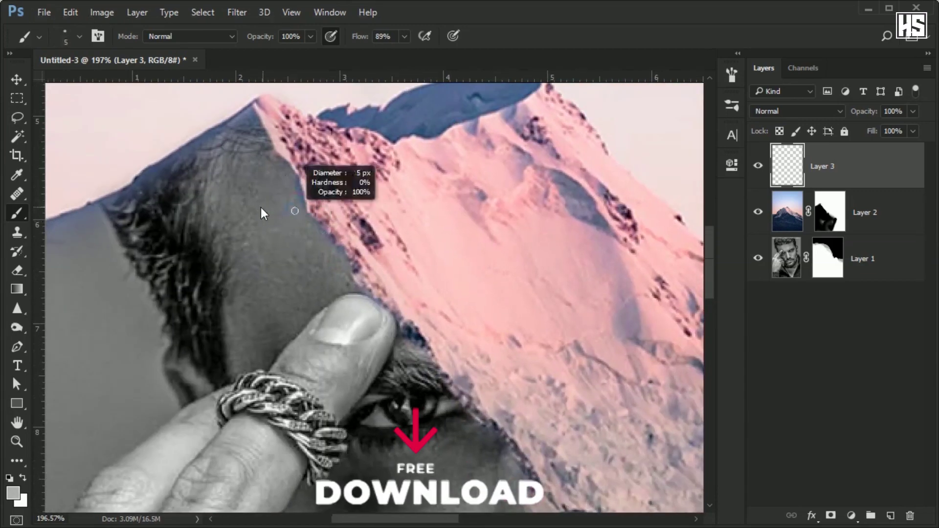
click(249, 104)
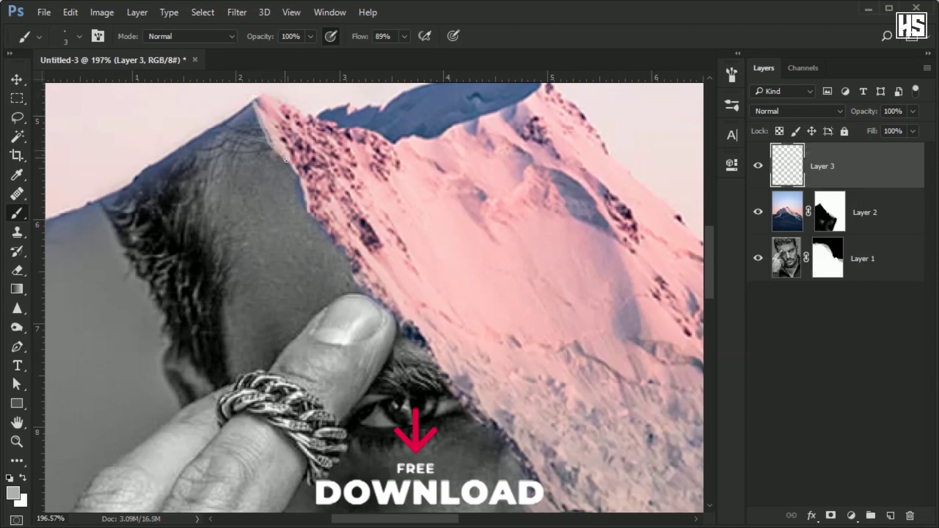
scroll(290, 168, down, 5)
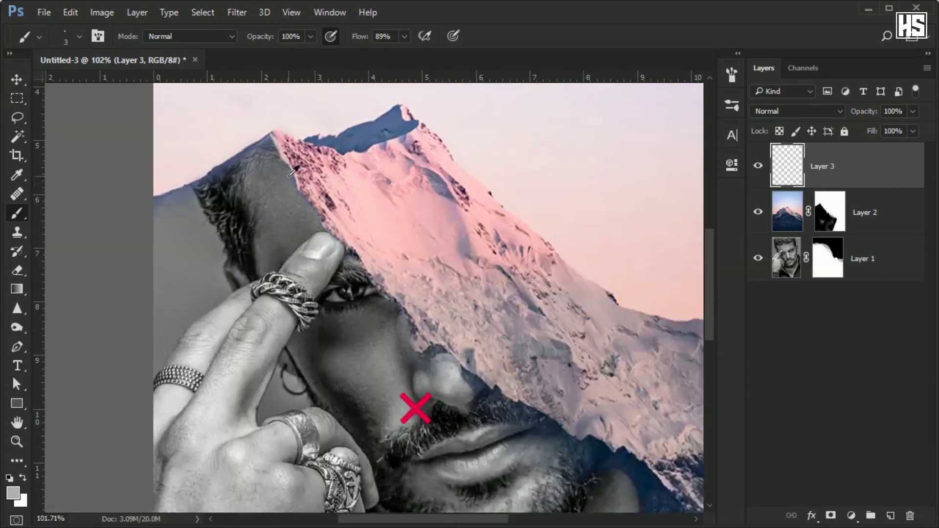
key(bracketleft)
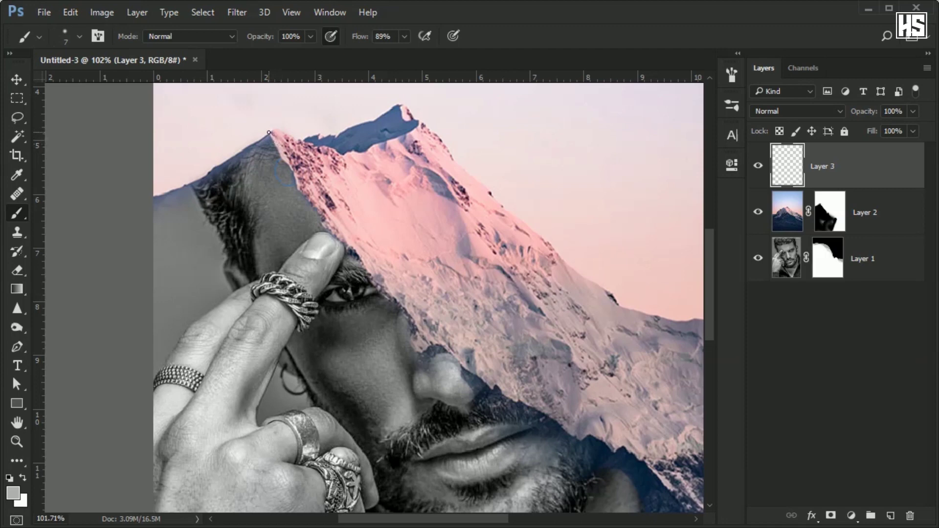
Paint a thin light-grey line along the upper mountain ridge crossing the face.
drag(287, 166, 279, 142)
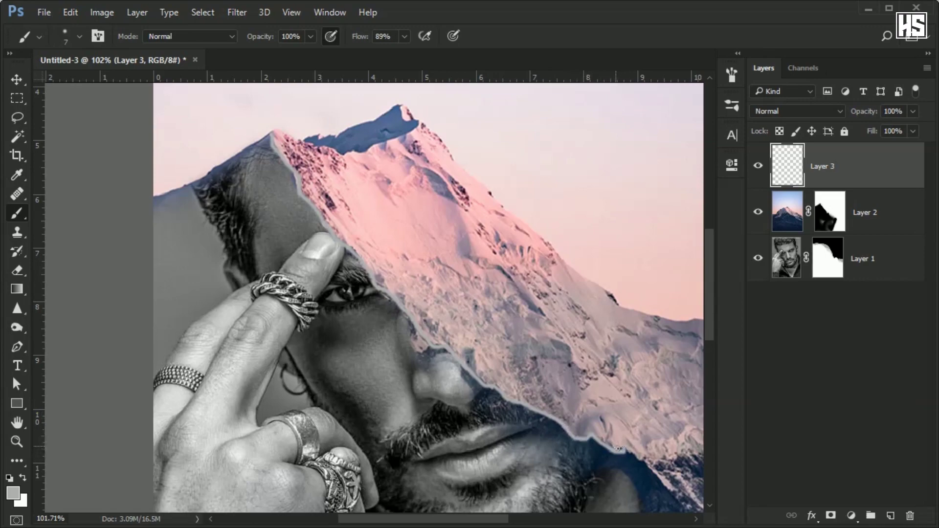
scroll(621, 445, up, 2)
scroll(305, 193, up, 1)
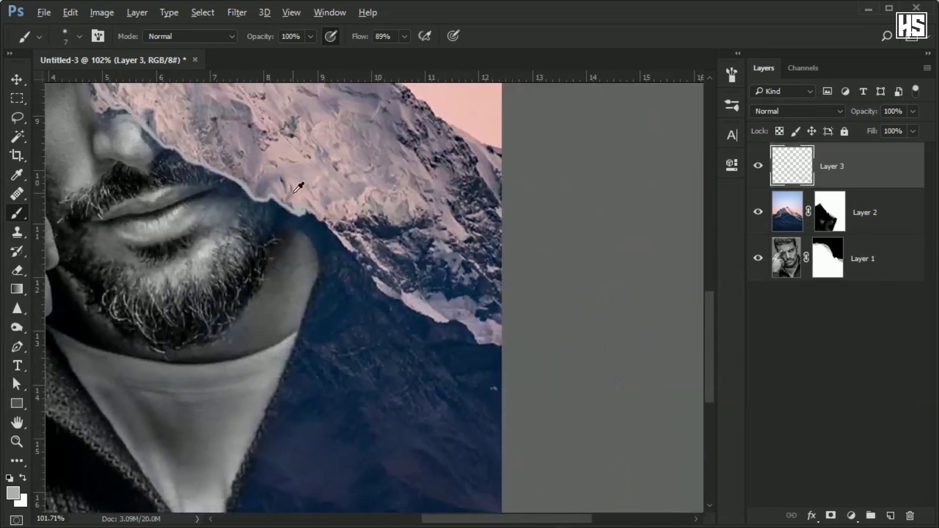
scroll(300, 185, up, 2)
scroll(331, 239, up, 4)
Trace the lower ridge edge, dab a gap closed, and zoom back out to the whole composite.
mouse_move(314, 215)
mouse_down()
mouse_move(457, 346)
mouse_move(557, 467)
mouse_move(357, 176)
mouse_move(426, 228)
mouse_move(511, 259)
mouse_move(538, 255)
mouse_move(607, 318)
mouse_move(666, 318)
mouse_up()
drag(441, 214, 465, 264)
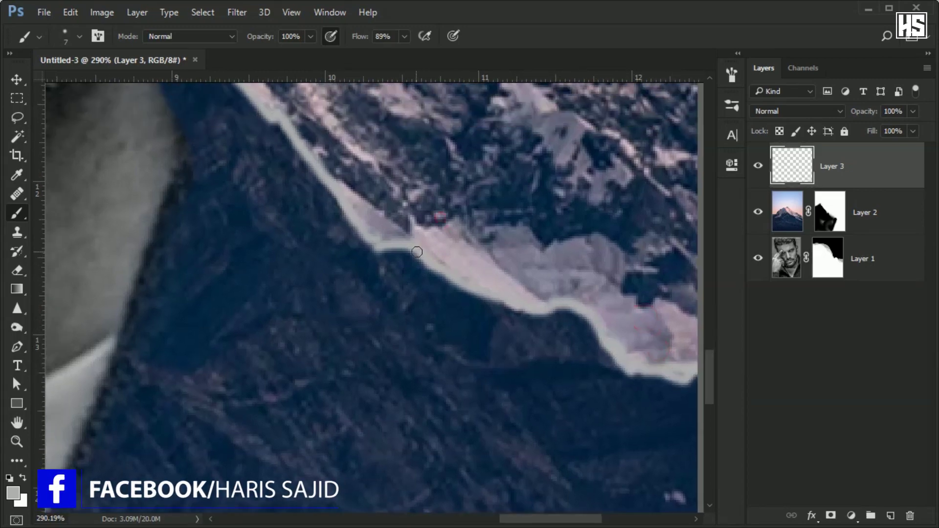
click(513, 301)
scroll(520, 289, down, 3)
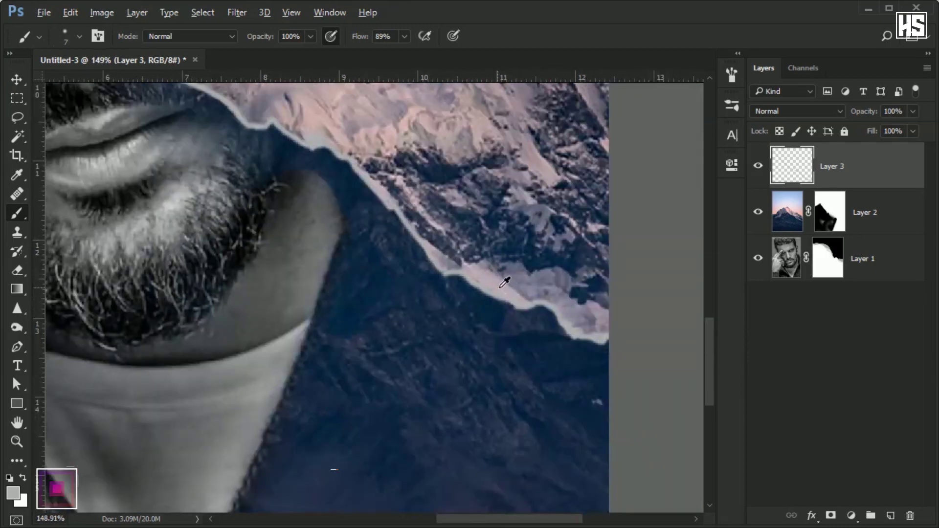
scroll(520, 289, down, 3)
drag(371, 318, 460, 318)
scroll(362, 196, down, 1)
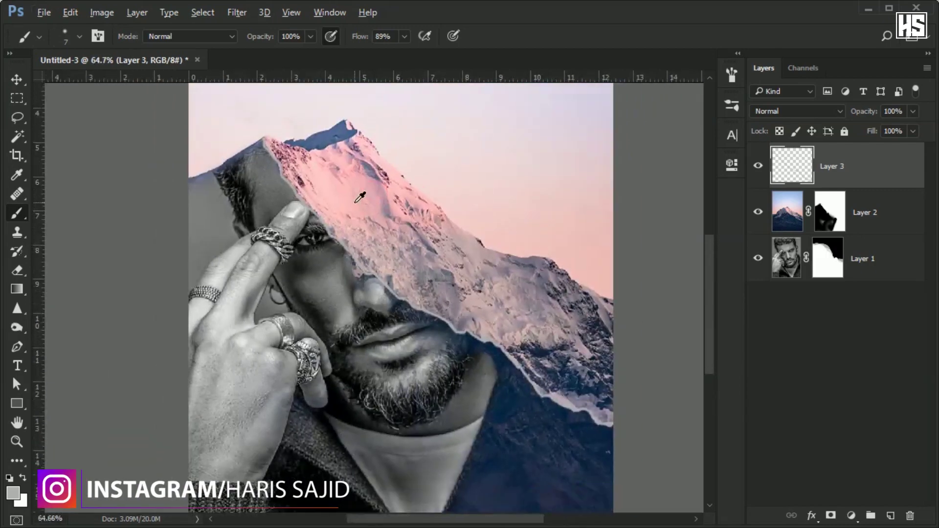
scroll(361, 197, up, 1)
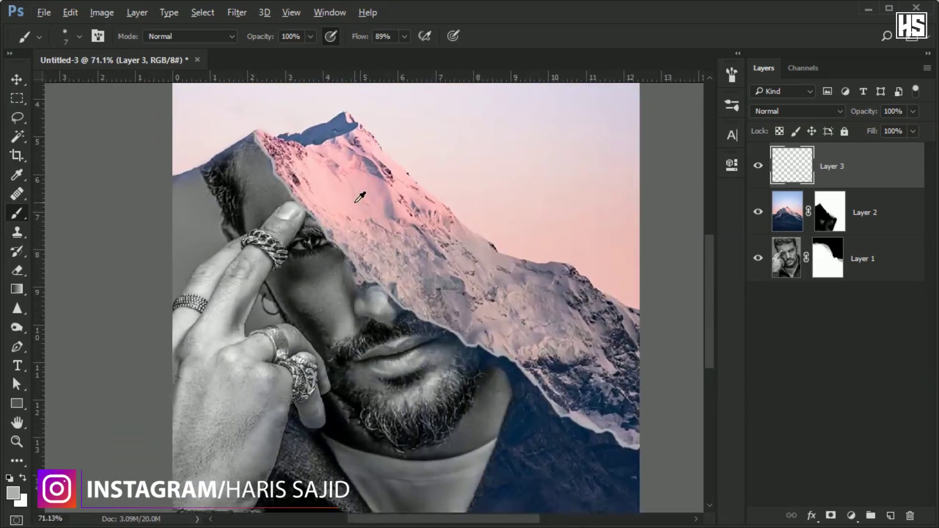
Give Layer 3 an Inner Bevel & Emboss: 865% depth, 9 px size, 1 px soften, 22% highlight.
double_click(905, 167)
drag(492, 58, 776, 88)
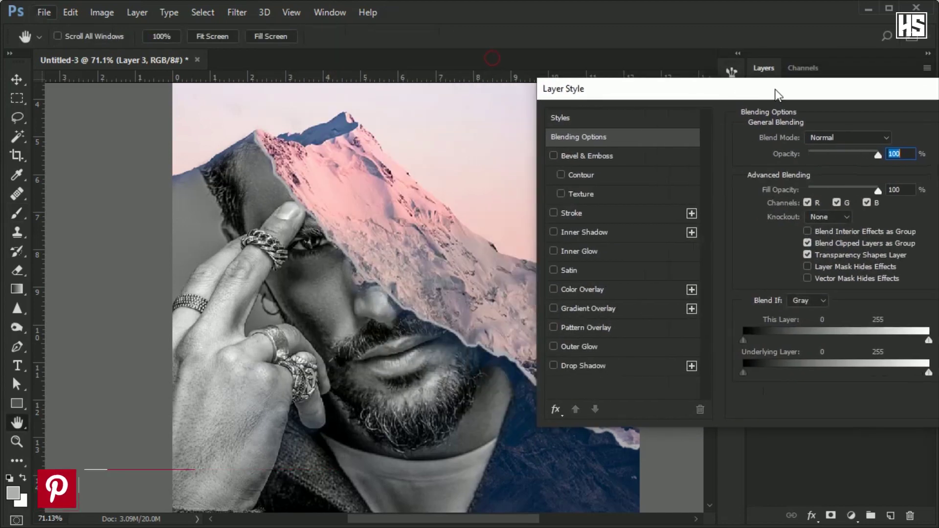
click(573, 156)
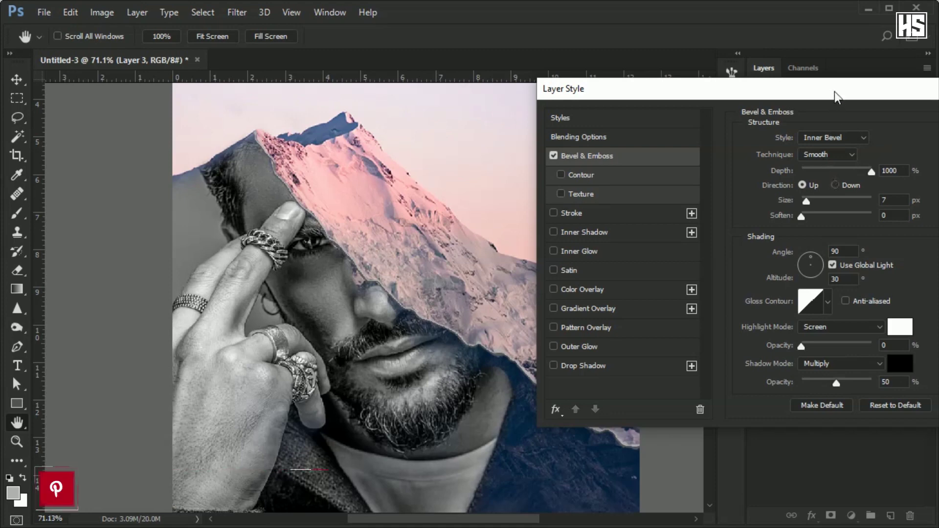
drag(829, 86, 786, 86)
drag(764, 200, 762, 199)
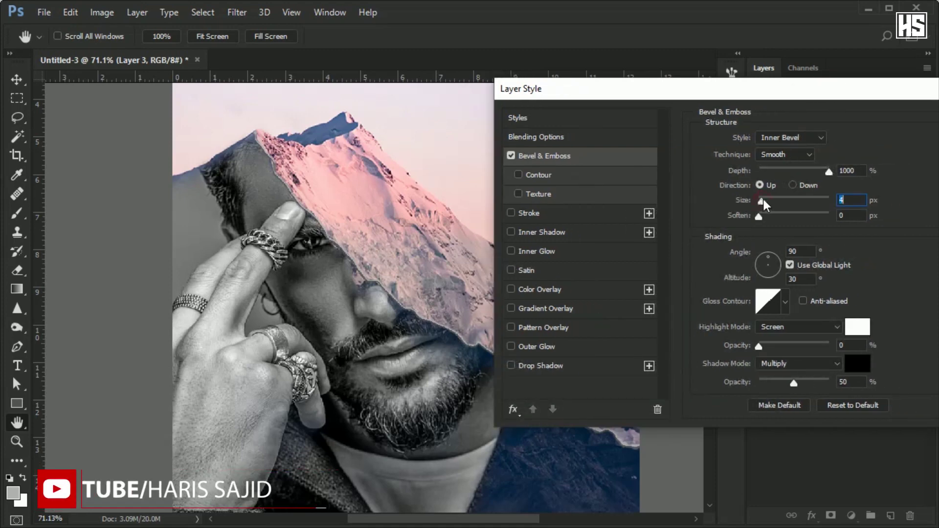
drag(829, 171, 813, 171)
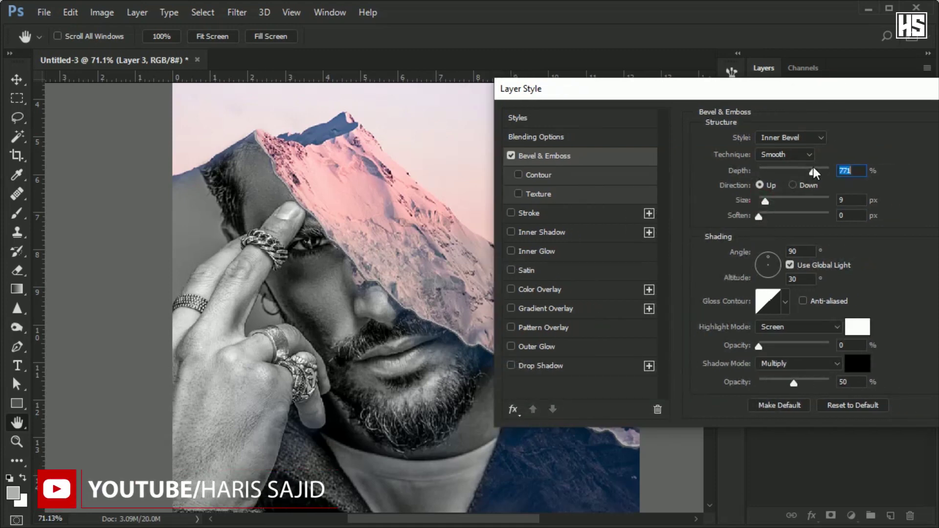
drag(755, 215, 760, 215)
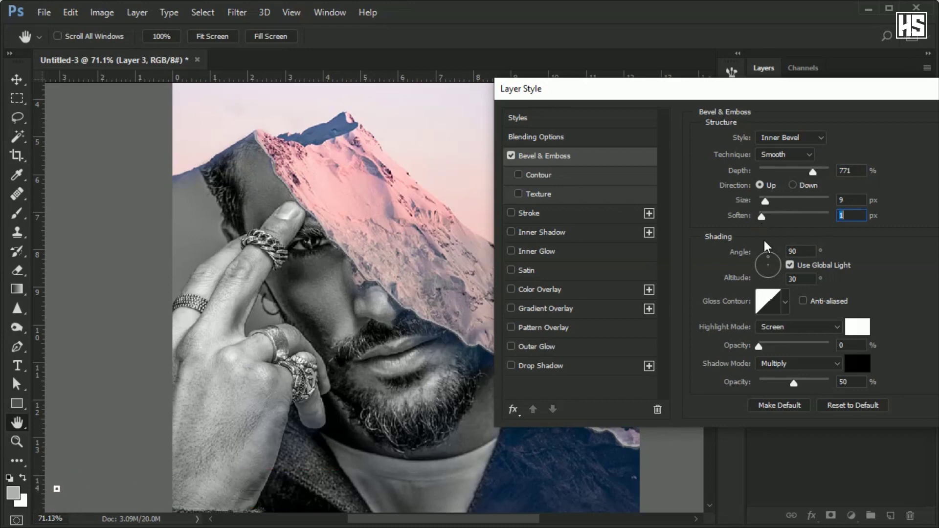
drag(764, 349, 774, 347)
drag(850, 92, 661, 92)
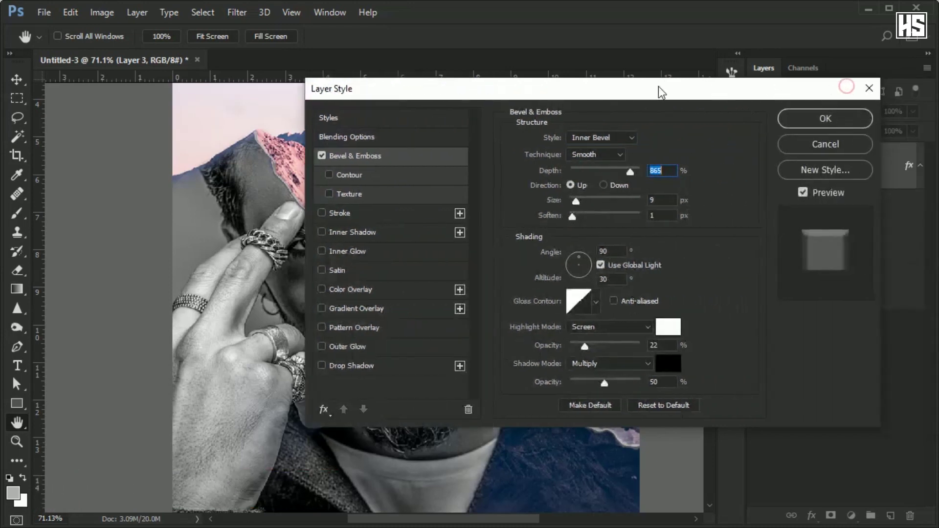
click(836, 120)
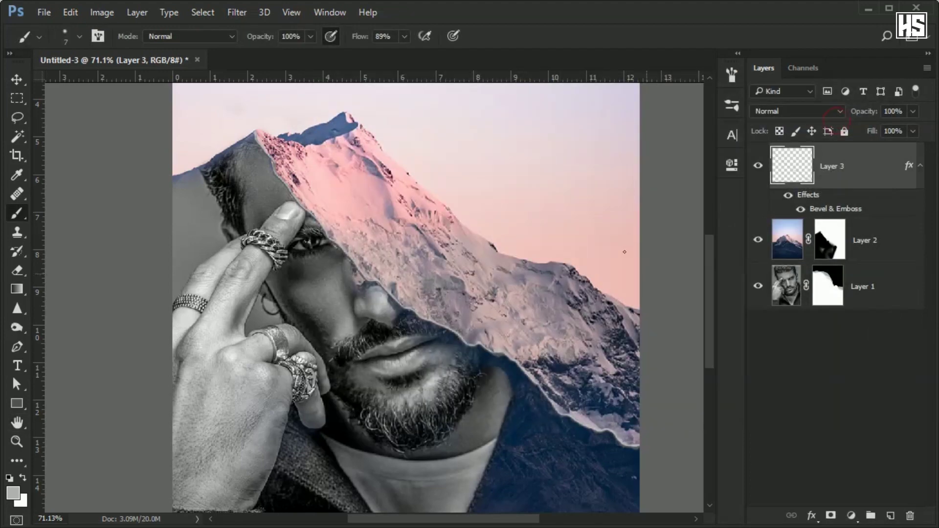
Set Layer 3's blend mode to Exclusion with Fill at 73%.
click(832, 371)
scroll(406, 234, down, 5)
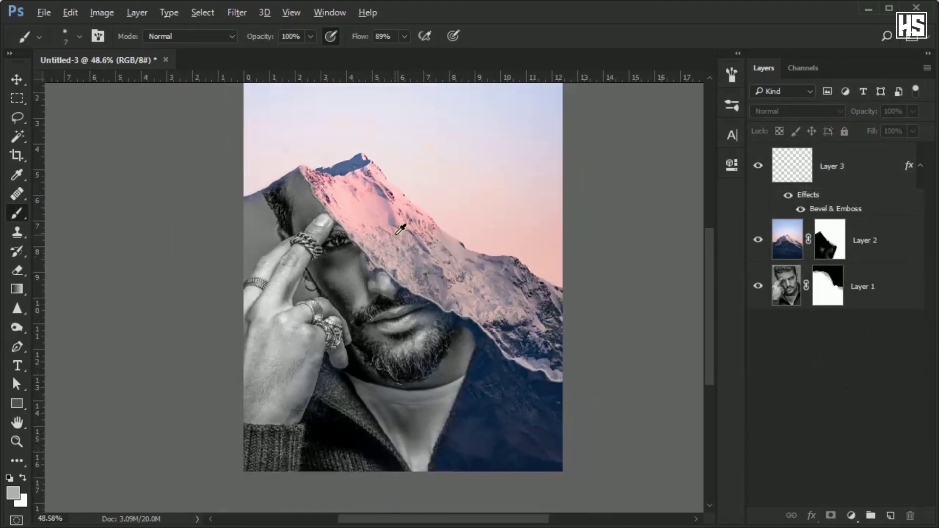
click(862, 166)
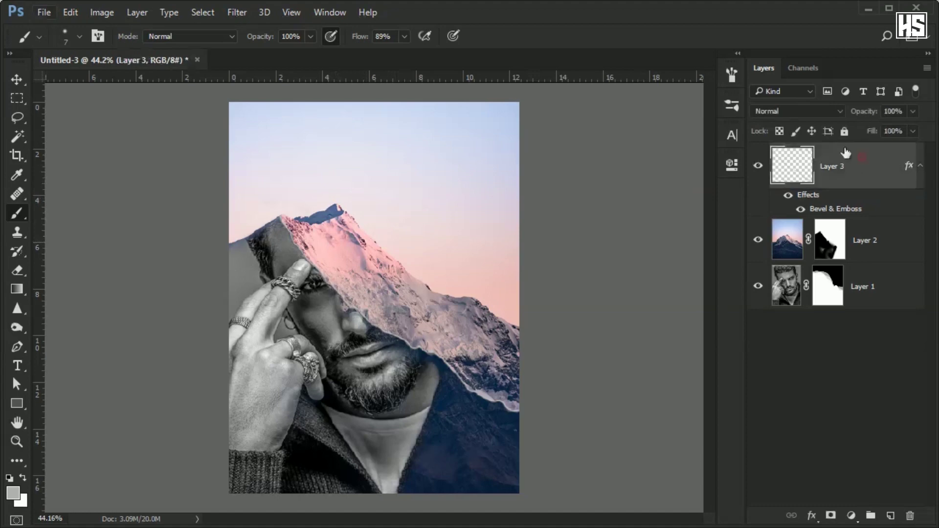
click(818, 113)
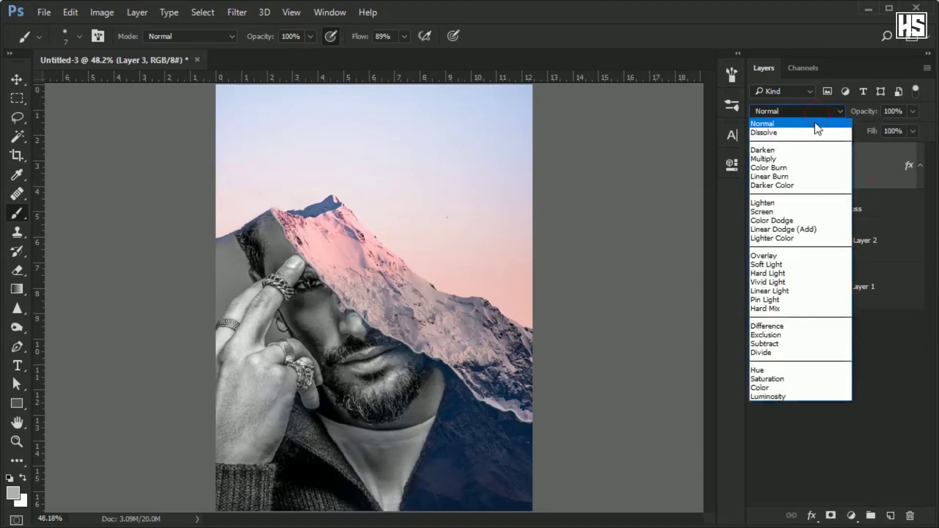
click(803, 341)
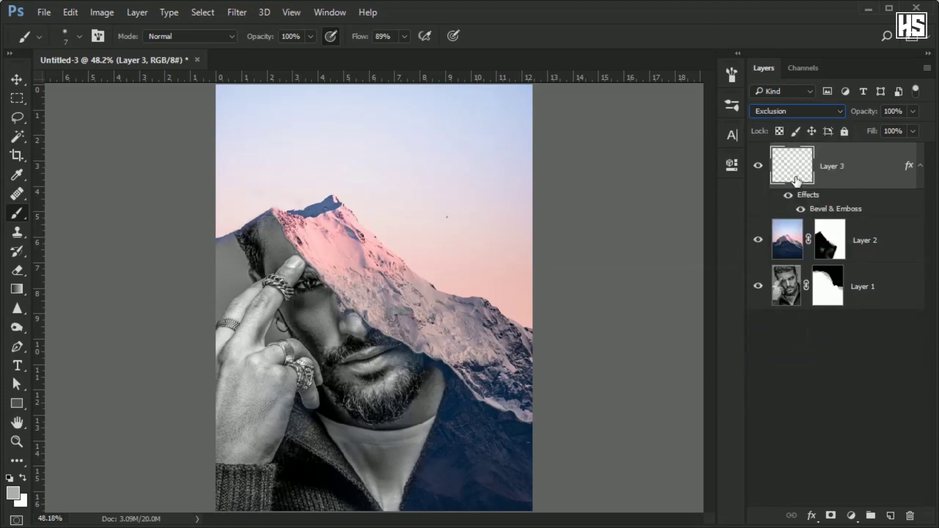
click(912, 132)
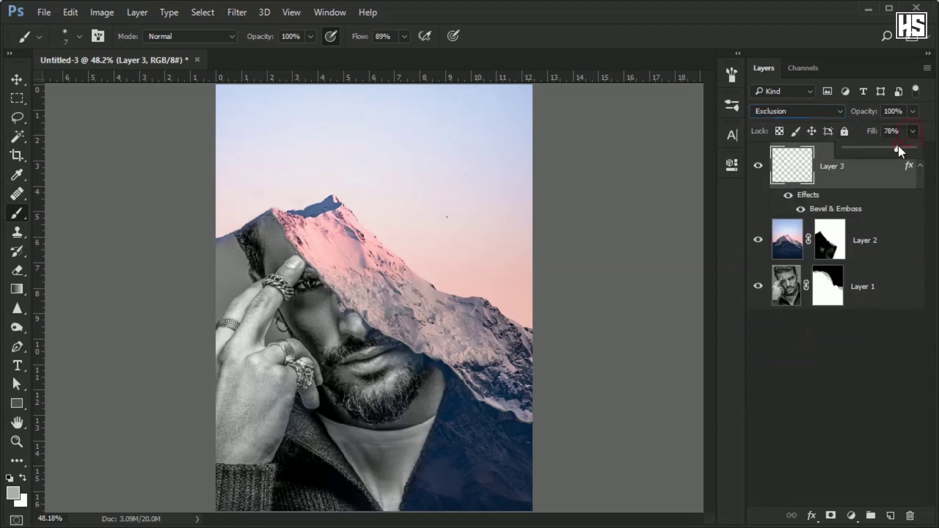
click(835, 178)
click(851, 516)
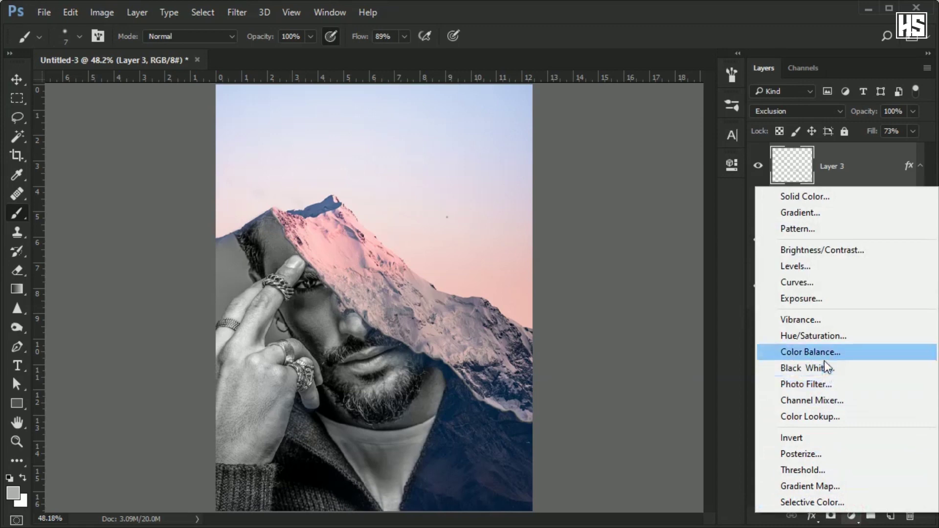
Add a Color Balance adjustment layer with midtones shifted toward magenta.
click(824, 352)
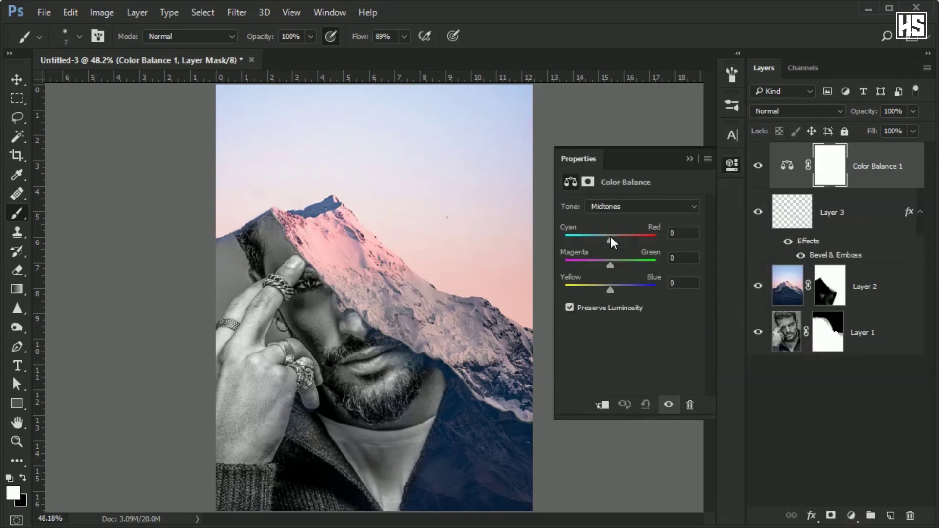
mouse_move(610, 265)
mouse_down()
mouse_move(597, 265)
mouse_move(589, 290)
mouse_up()
click(694, 159)
Group Layer 1 through Color Balance 1 into Group 1.
key(x)
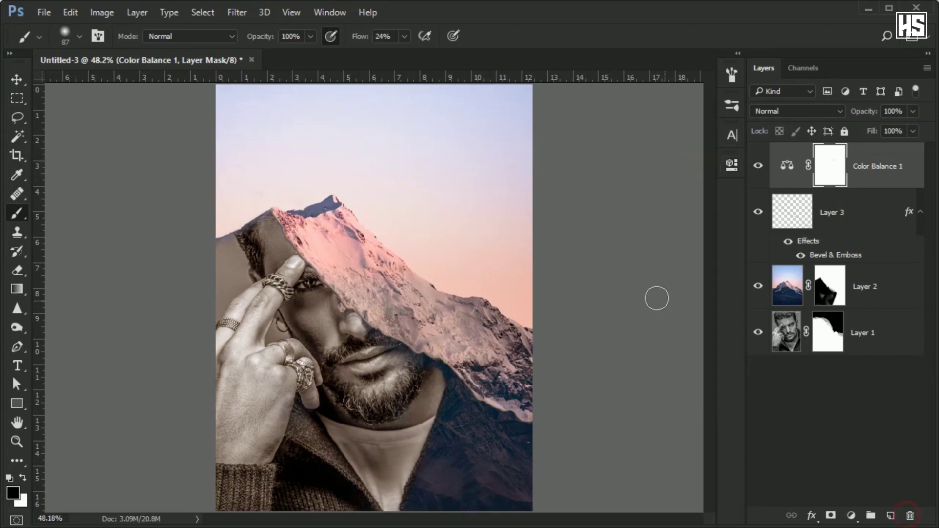
click(903, 323)
shift+click(887, 163)
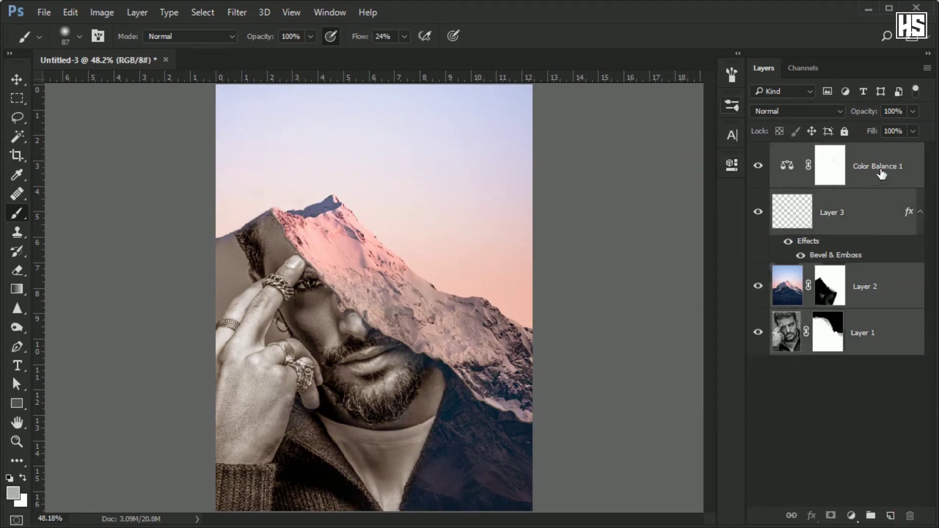
key(ctrl+g)
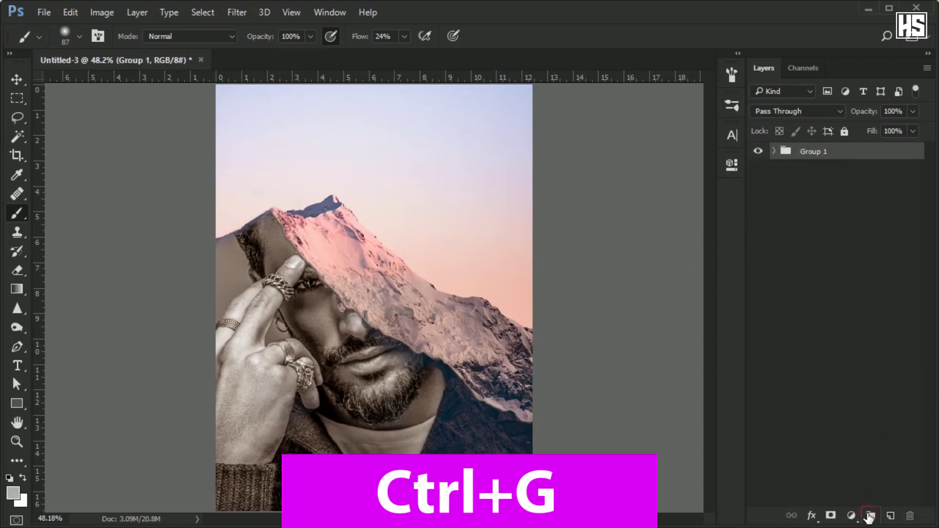
Duplicate Group 1 and merge the copy into a single layer.
key(ctrl+j)
right_click(887, 149)
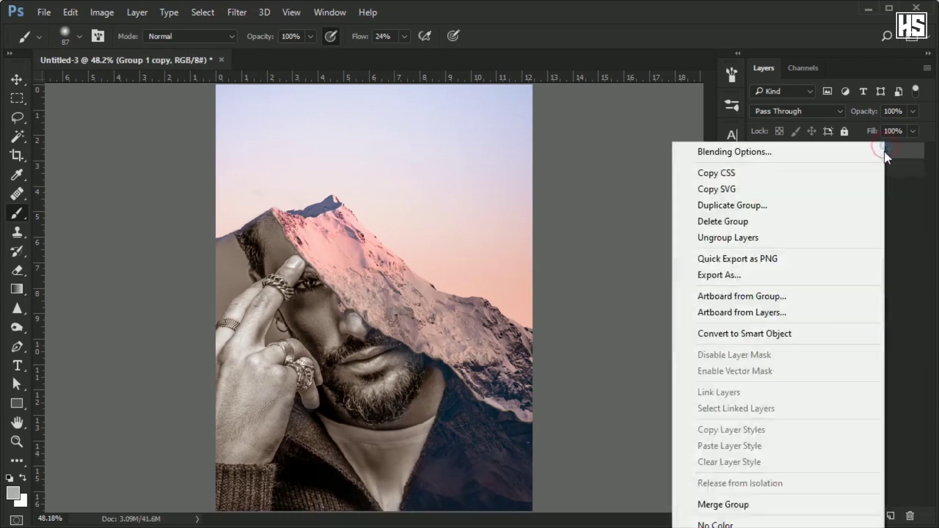
click(782, 501)
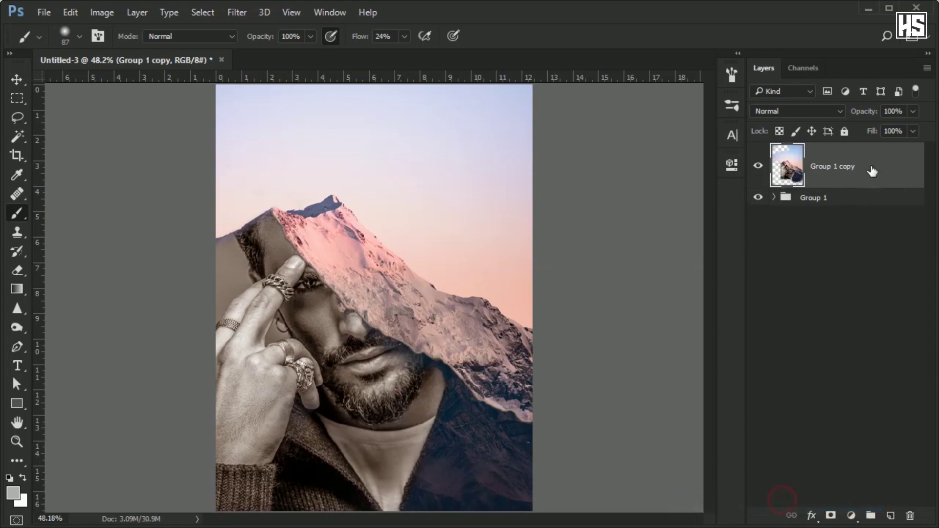
Copy the whole canvas to new Layer 4 and delete the merged Group 1 copy.
click(14, 98)
scroll(134, 121, down, 1)
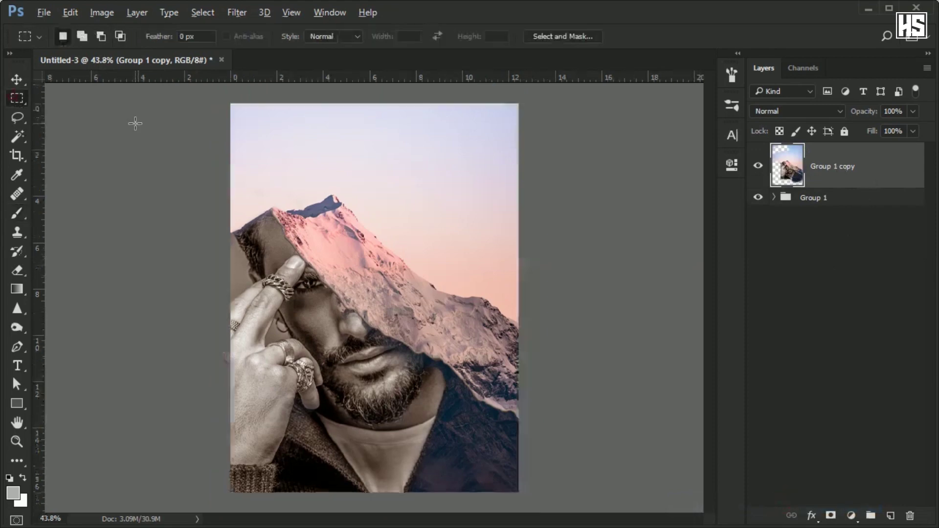
scroll(227, 136, down, 2)
drag(226, 137, 536, 478)
key(ctrl+j)
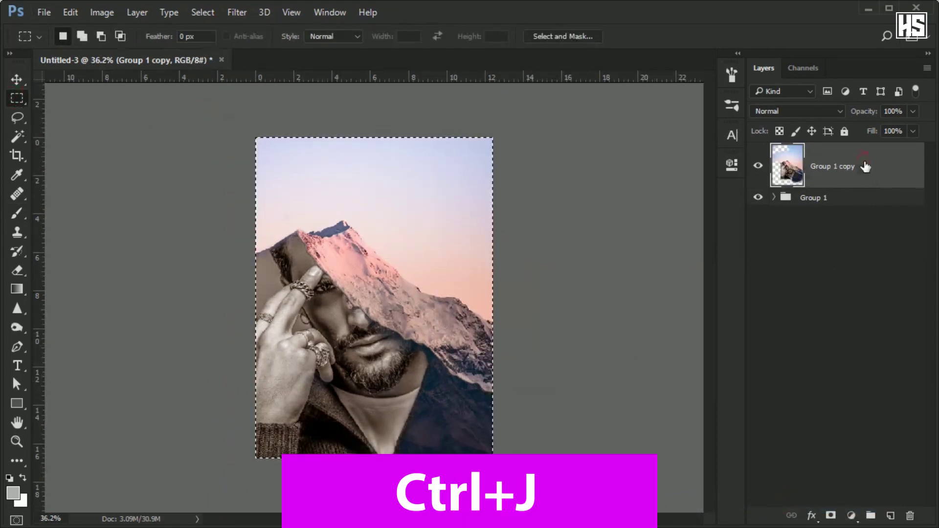
click(834, 208)
key(Delete)
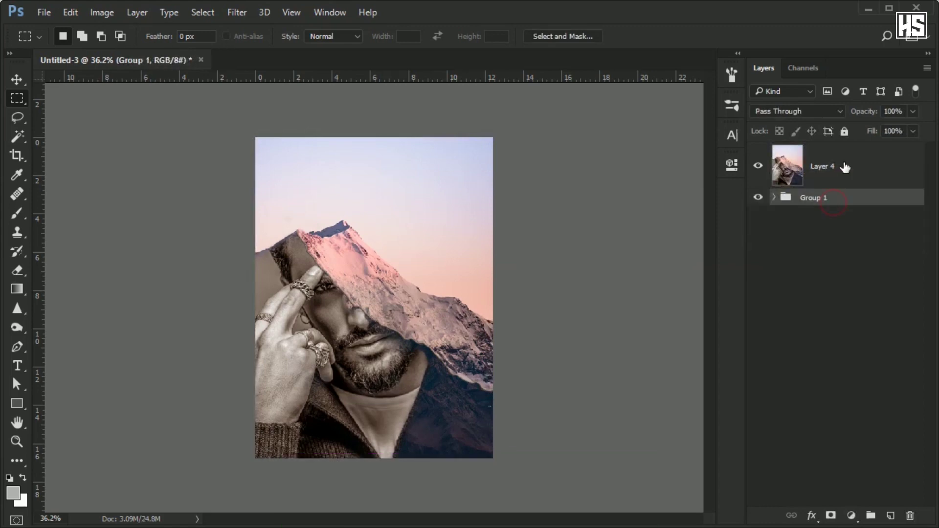
Convert Layer 4 to a smart object.
click(845, 165)
right_click(845, 164)
click(809, 154)
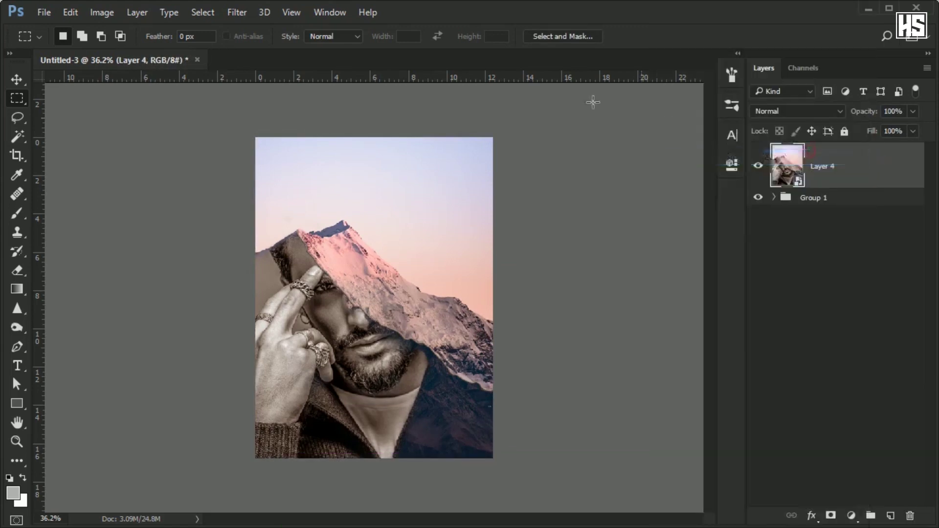
click(235, 13)
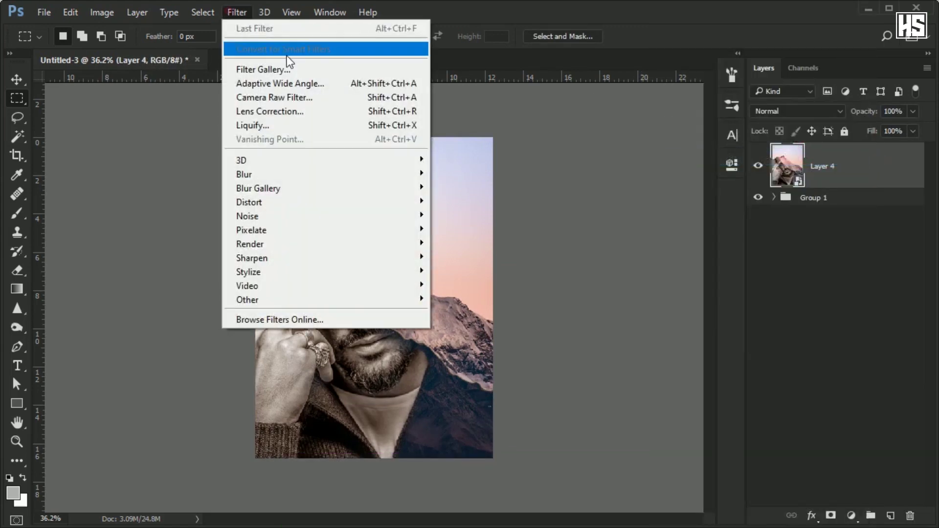
Apply a 6 px Tilt-Shift blur to Layer 4 with a diagonal focus band across face and ridge.
click(314, 188)
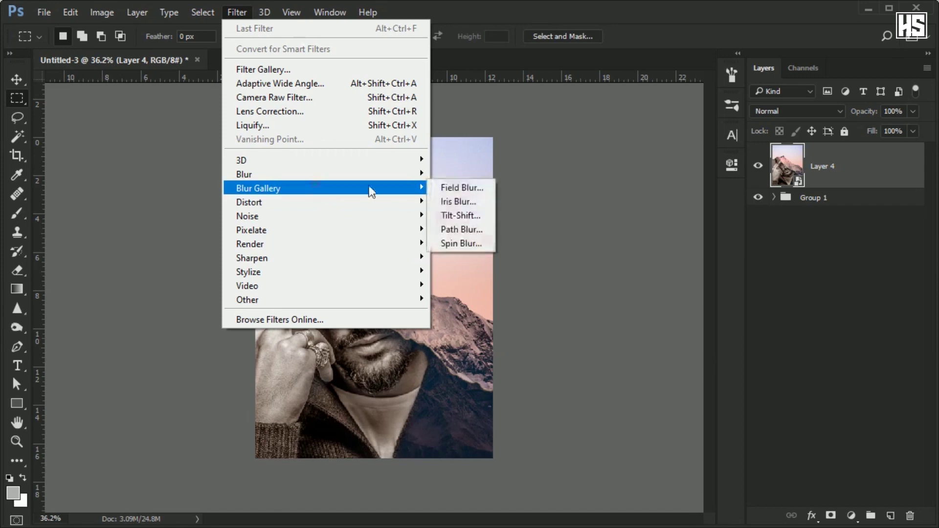
click(460, 215)
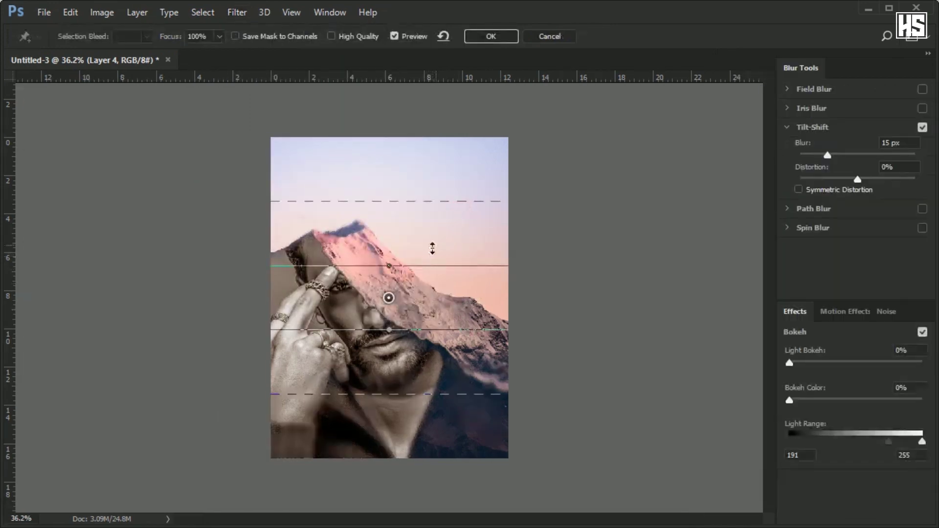
drag(388, 264, 412, 276)
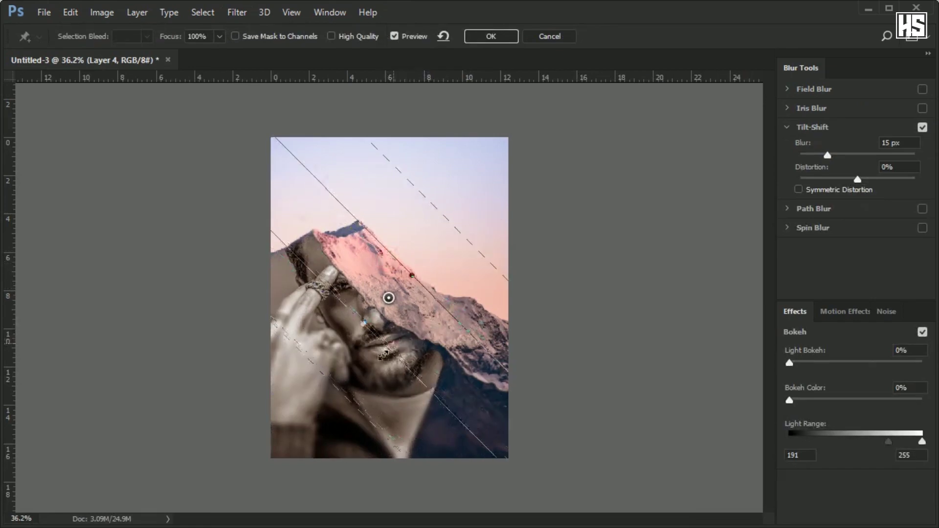
drag(394, 343, 408, 327)
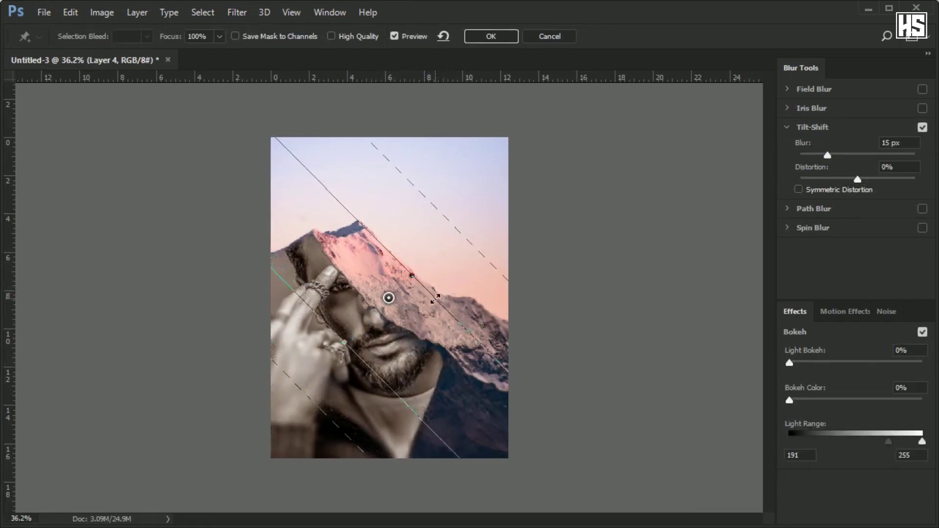
drag(436, 298, 433, 313)
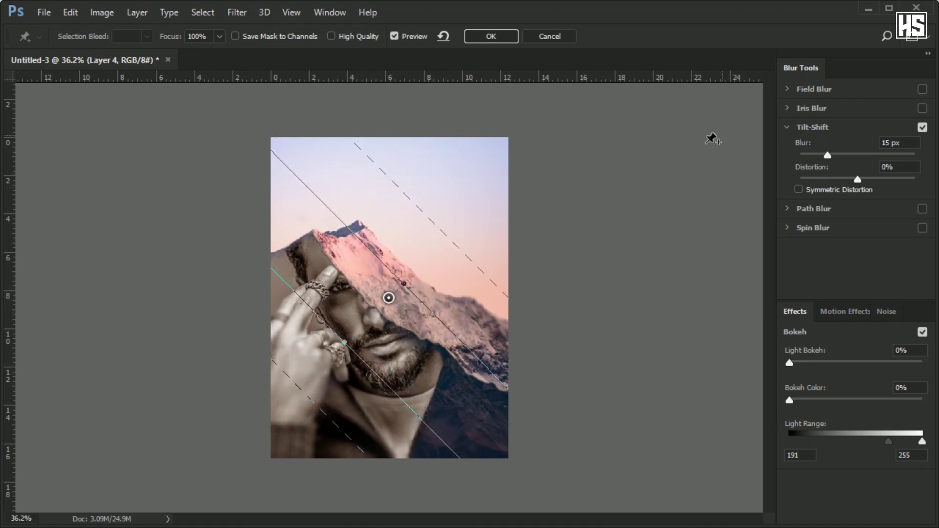
drag(827, 156, 814, 155)
click(503, 34)
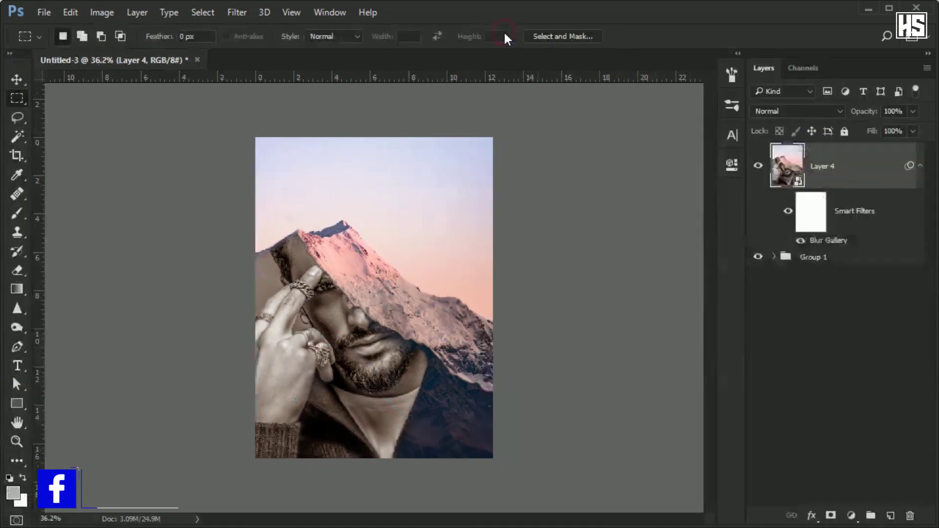
In the Camera Raw filter, set Clarity +38, Blacks -17 and Contrast -7 on Layer 4.
scroll(386, 299, up, 1)
scroll(374, 303, up, 1)
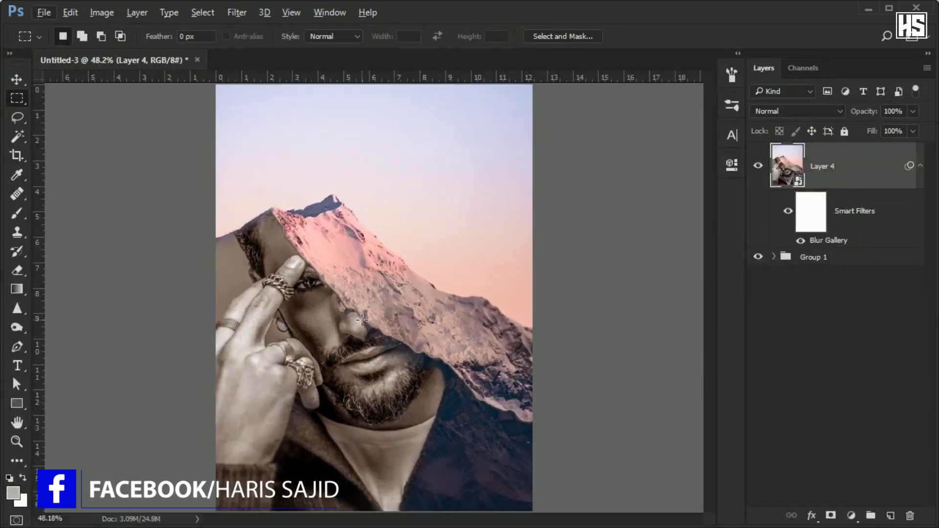
scroll(361, 307, up, 1)
click(237, 12)
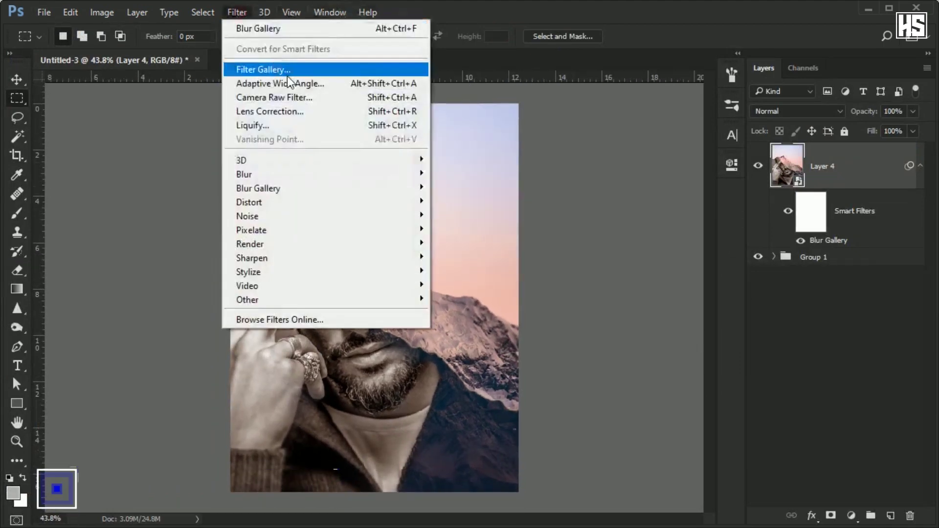
click(295, 98)
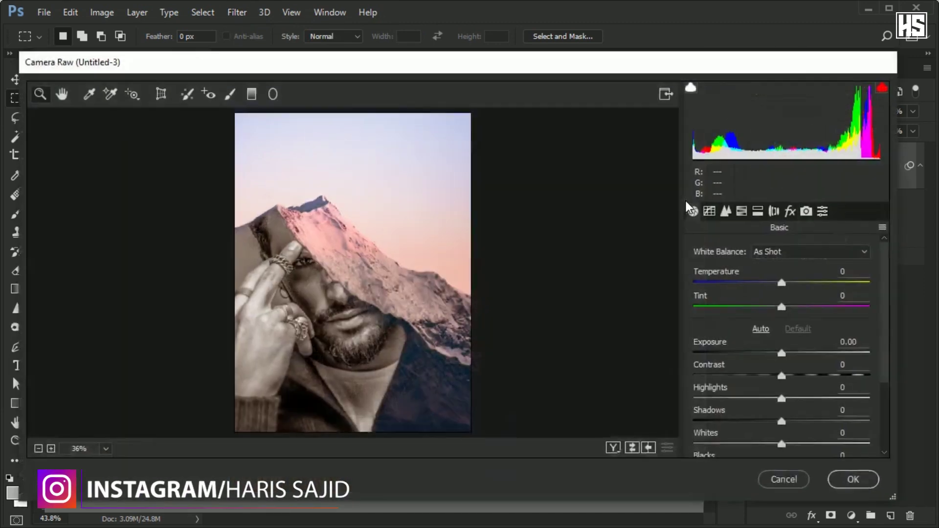
scroll(809, 338, down, 2)
scroll(809, 338, down, 2)
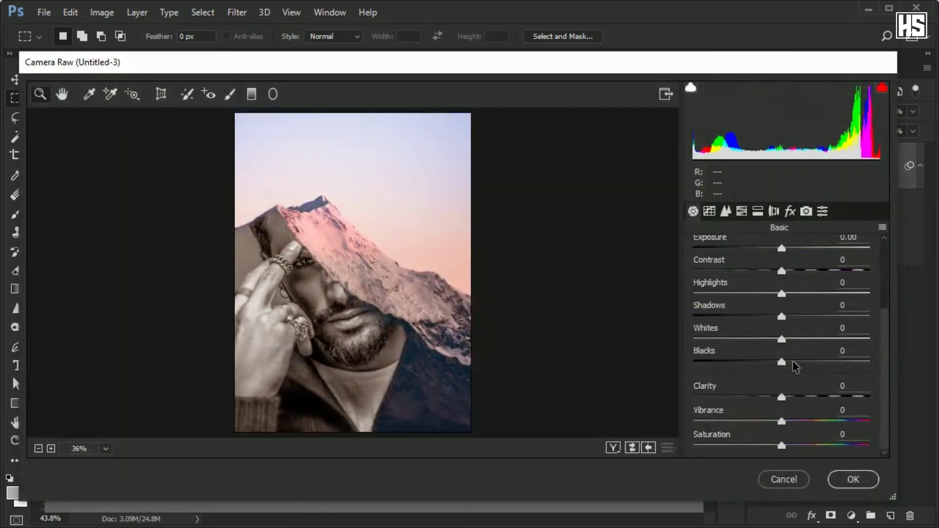
drag(782, 396, 816, 397)
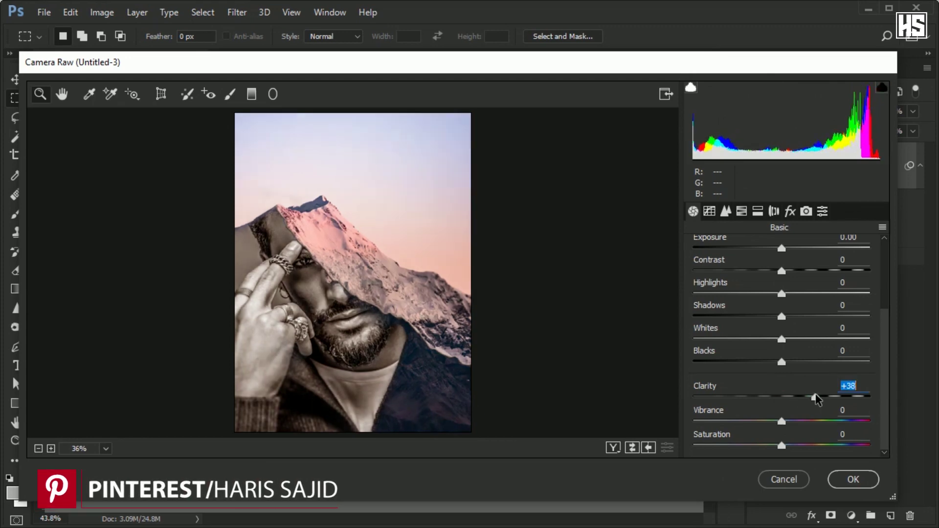
mouse_move(791, 362)
mouse_down()
mouse_move(805, 362)
mouse_move(767, 362)
mouse_up()
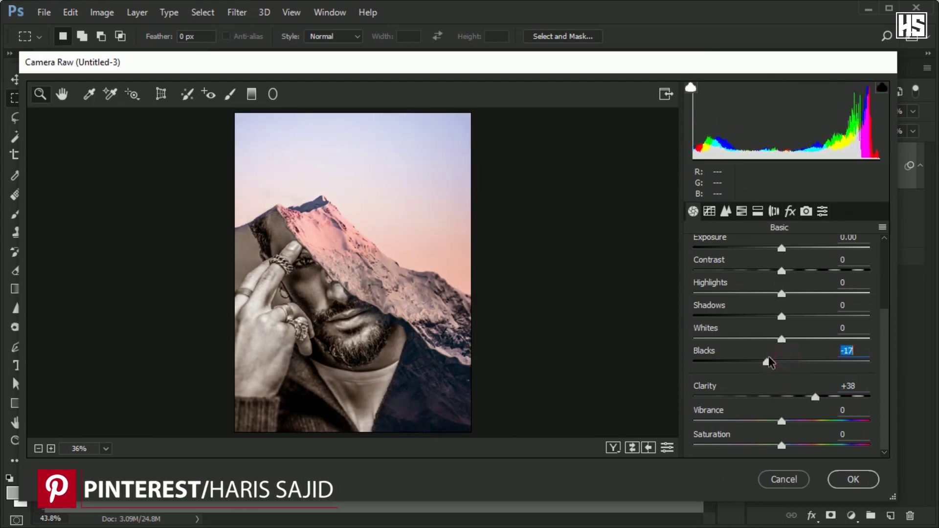
mouse_move(782, 317)
mouse_down()
mouse_move(801, 316)
mouse_move(782, 316)
mouse_move(803, 293)
mouse_move(782, 294)
mouse_move(793, 271)
mouse_move(778, 271)
mouse_up()
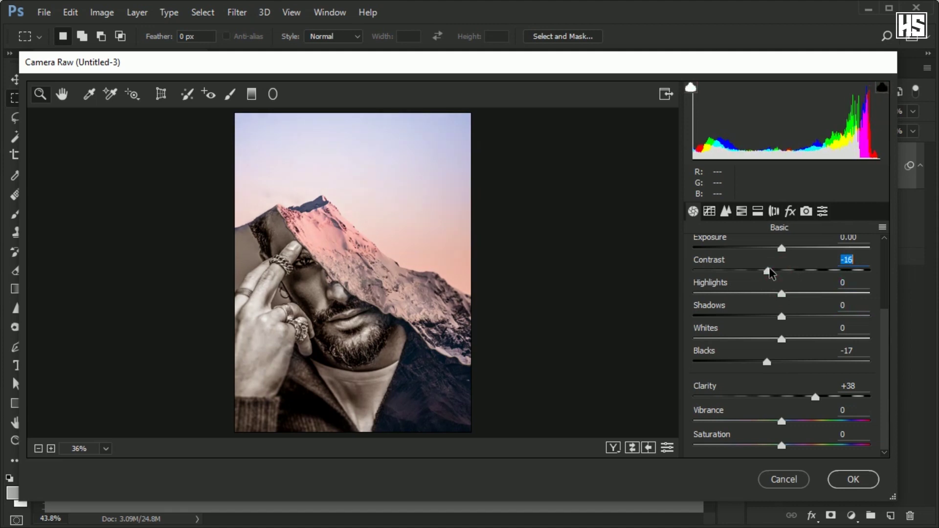
Adjust Detail sharpening and set a +43 lens vignette, then apply the Camera Raw filter.
scroll(744, 262, up, 2)
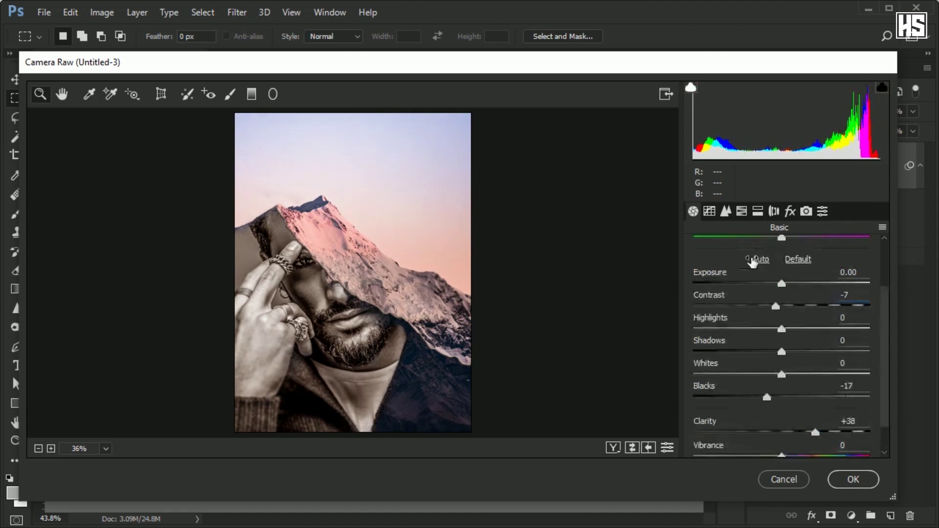
scroll(759, 265, up, 2)
click(725, 214)
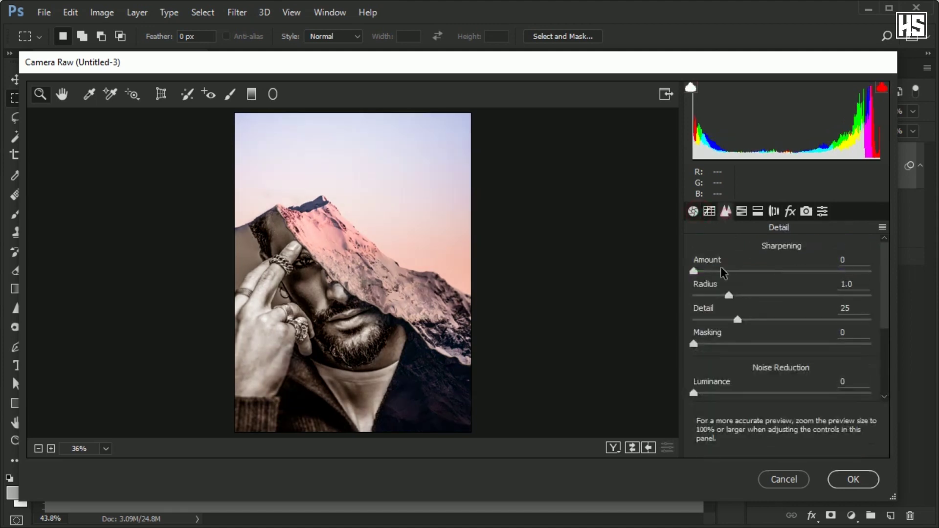
drag(724, 272, 705, 271)
click(774, 211)
scroll(782, 318, down, 3)
mouse_move(784, 395)
mouse_down()
mouse_move(814, 395)
mouse_move(820, 408)
mouse_up()
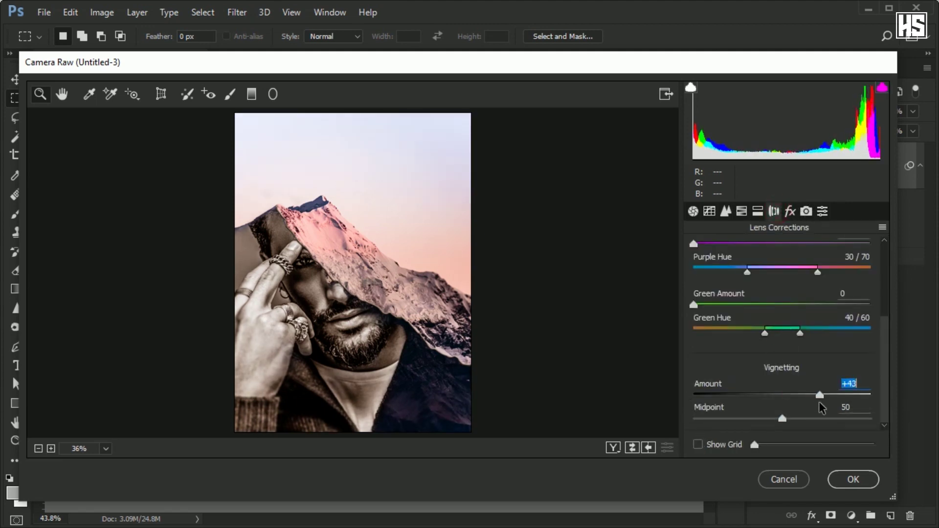
click(856, 479)
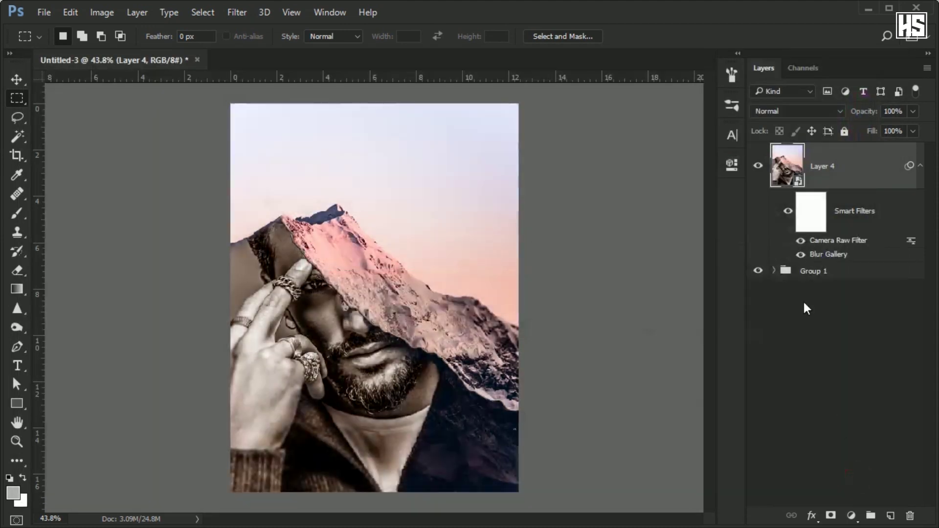
click(759, 174)
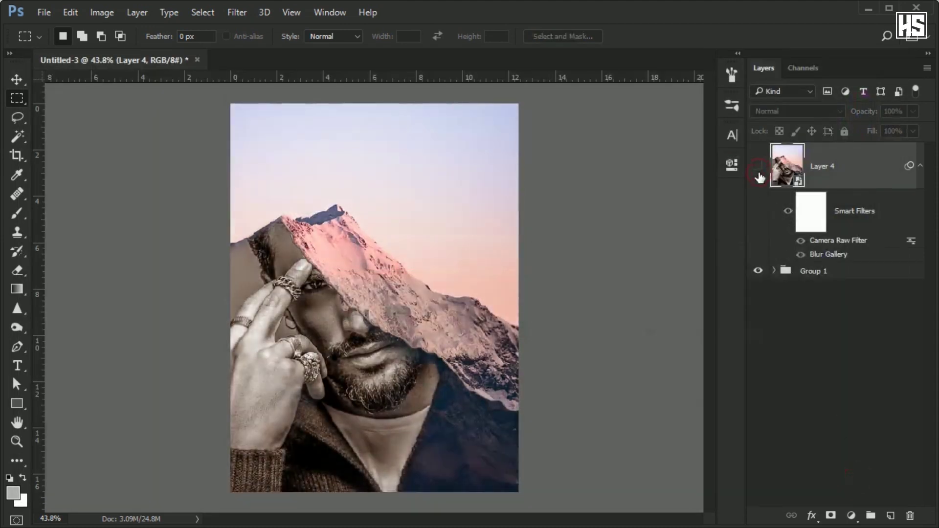
click(759, 166)
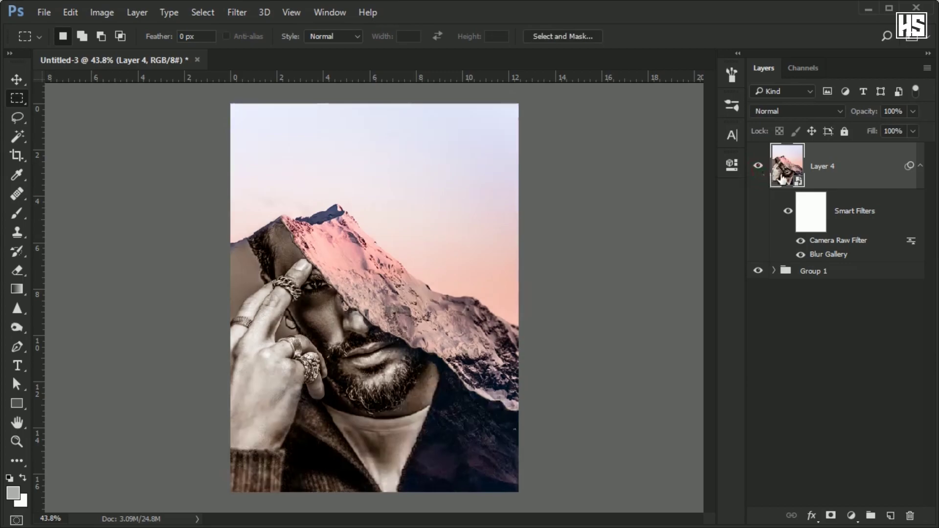